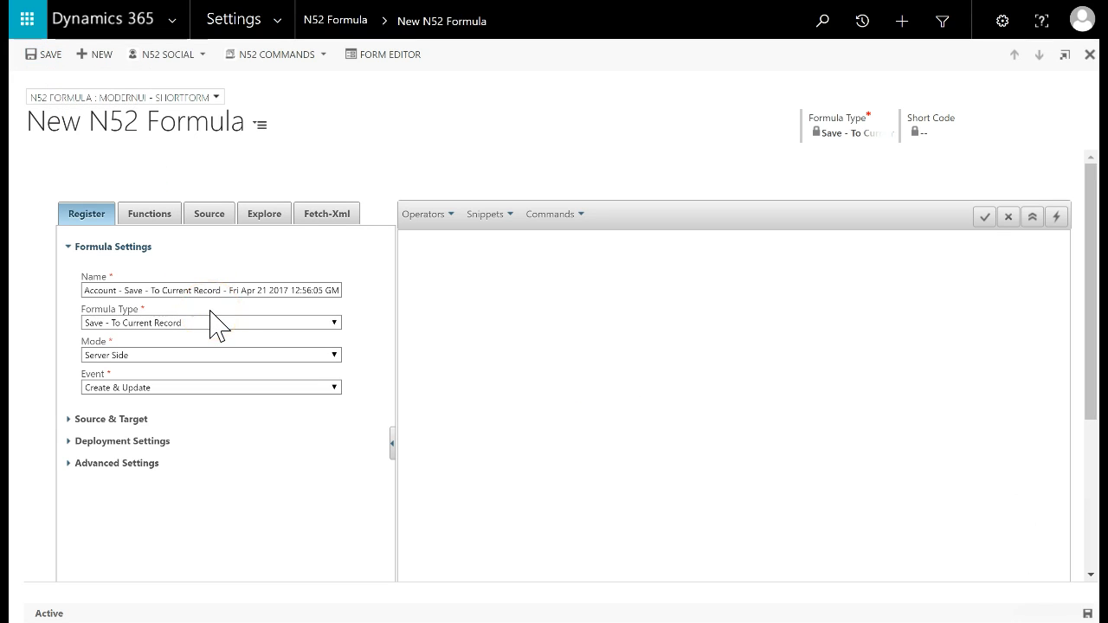
Show the formula type choices on the new N52 Formula record's Register tab
{"action": "left_click", "coordinate": [207, 326]}
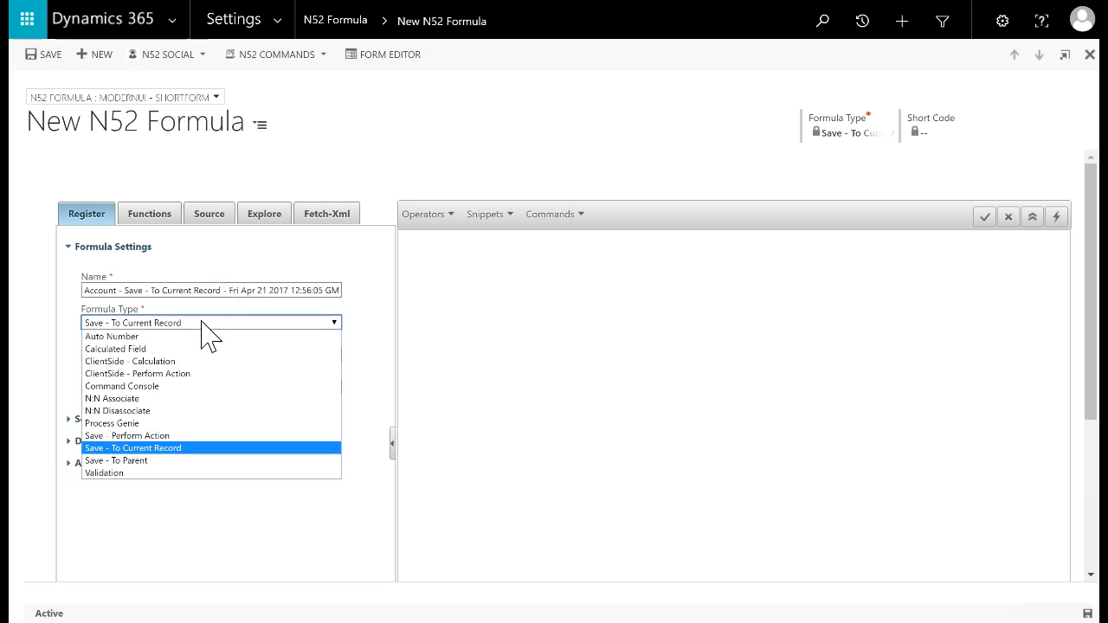
Set the formula type to Process Genie with Email as source entity, and save the record
{"action": "key", "text": "p"}
{"action": "key", "text": "Return"}
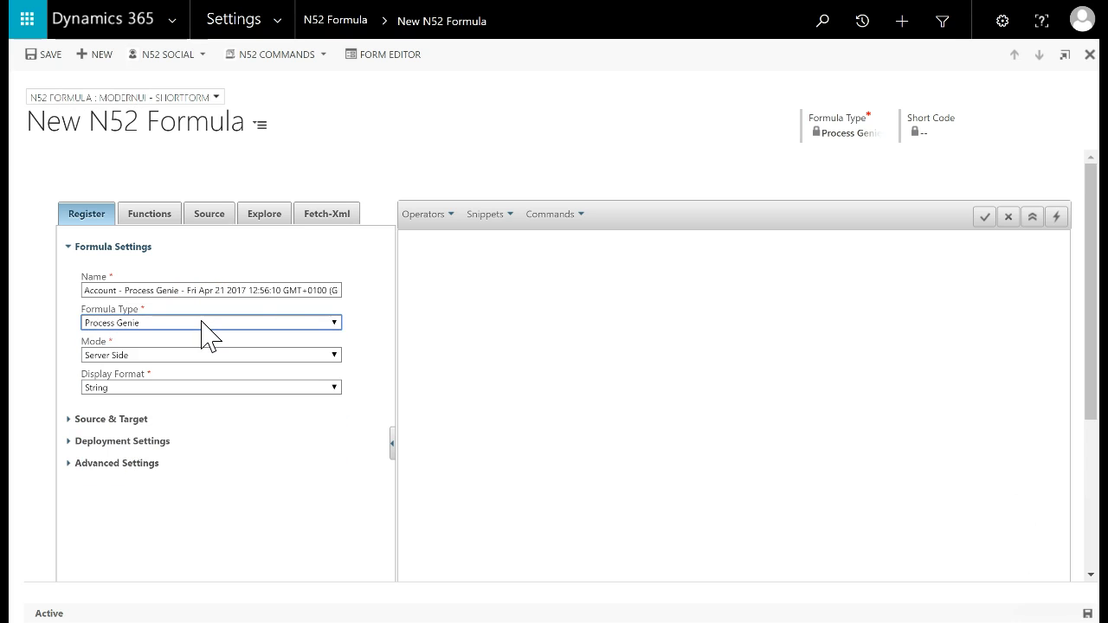
{"action": "left_click", "coordinate": [109, 422]}
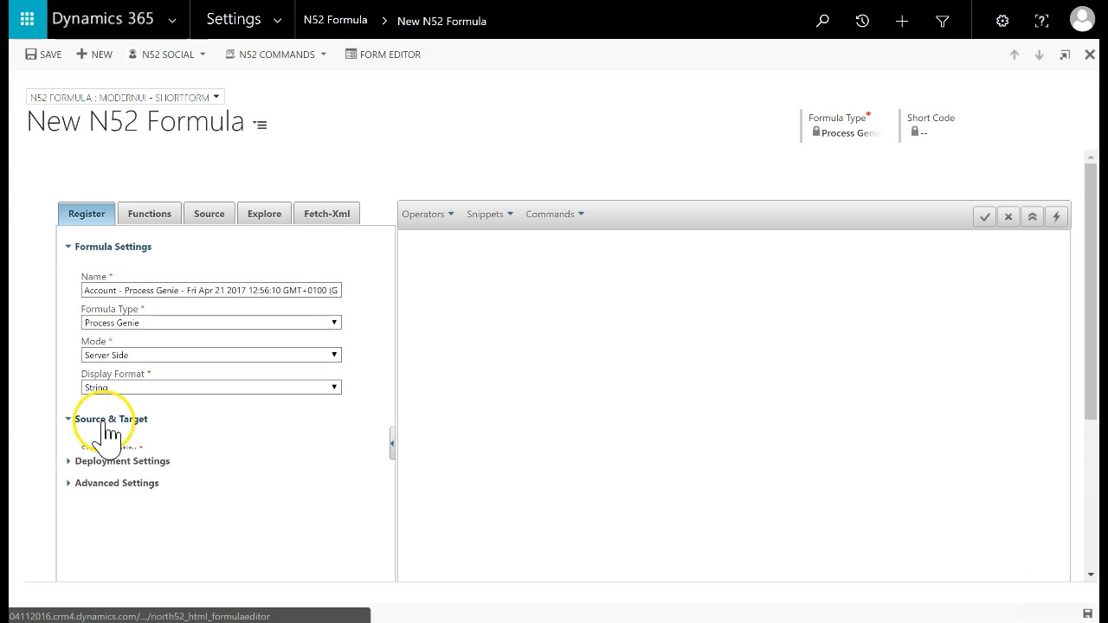
{"action": "left_click", "coordinate": [129, 463]}
{"action": "key", "text": "e"}
{"action": "key", "text": "m"}
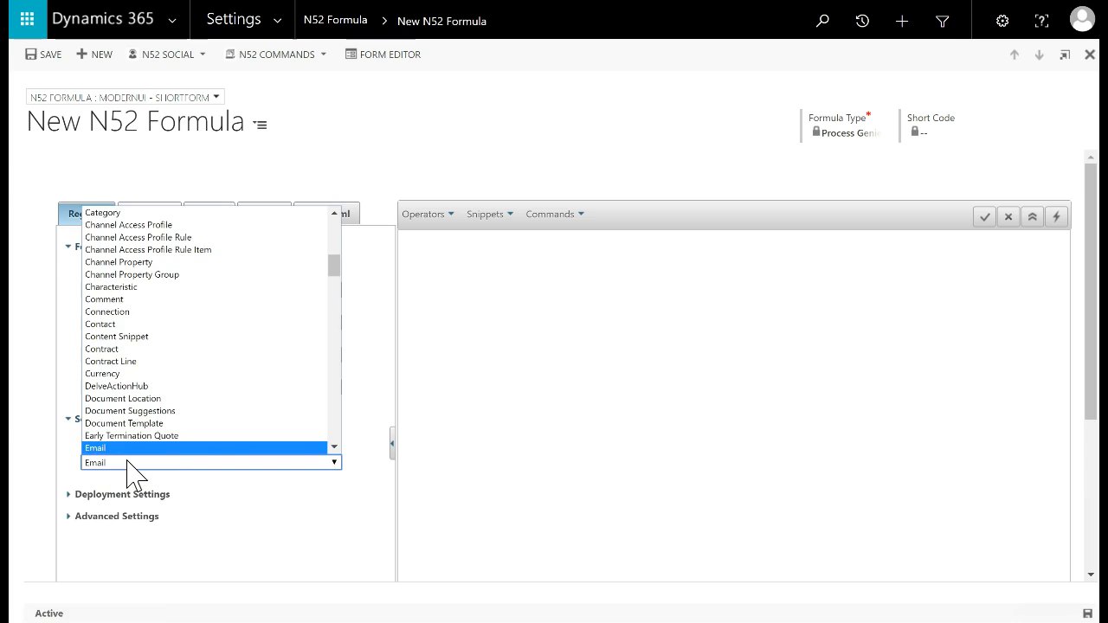
{"action": "key", "text": "Return"}
{"action": "left_click", "coordinate": [1087, 614]}
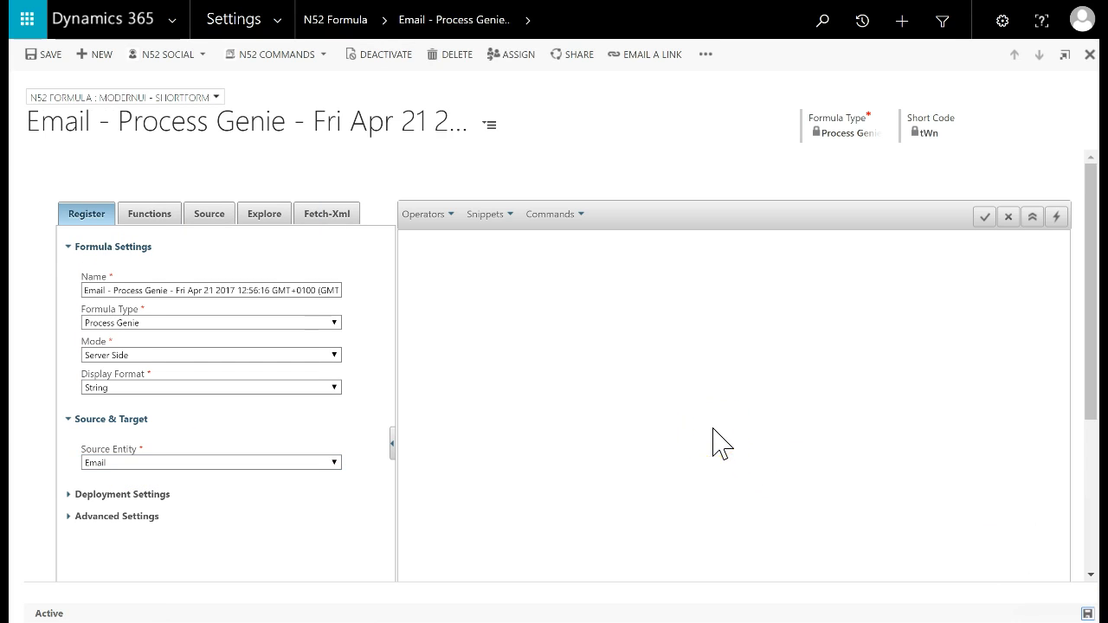
{"action": "left_click", "coordinate": [942, 21]}
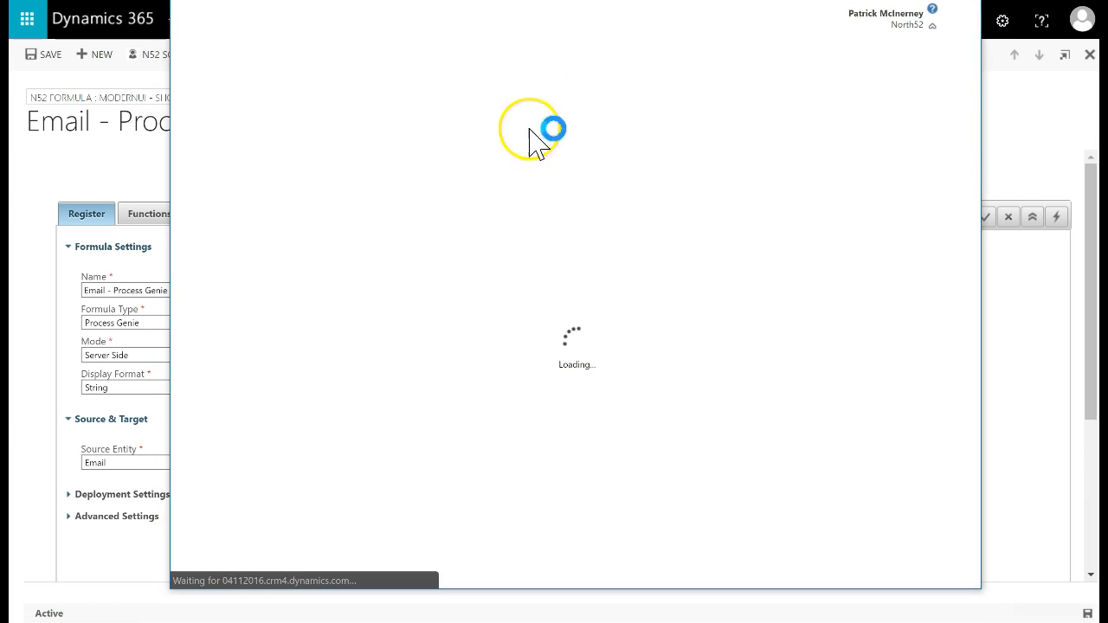
Set Advanced Find to look for System Jobs
{"action": "left_click", "coordinate": [407, 124]}
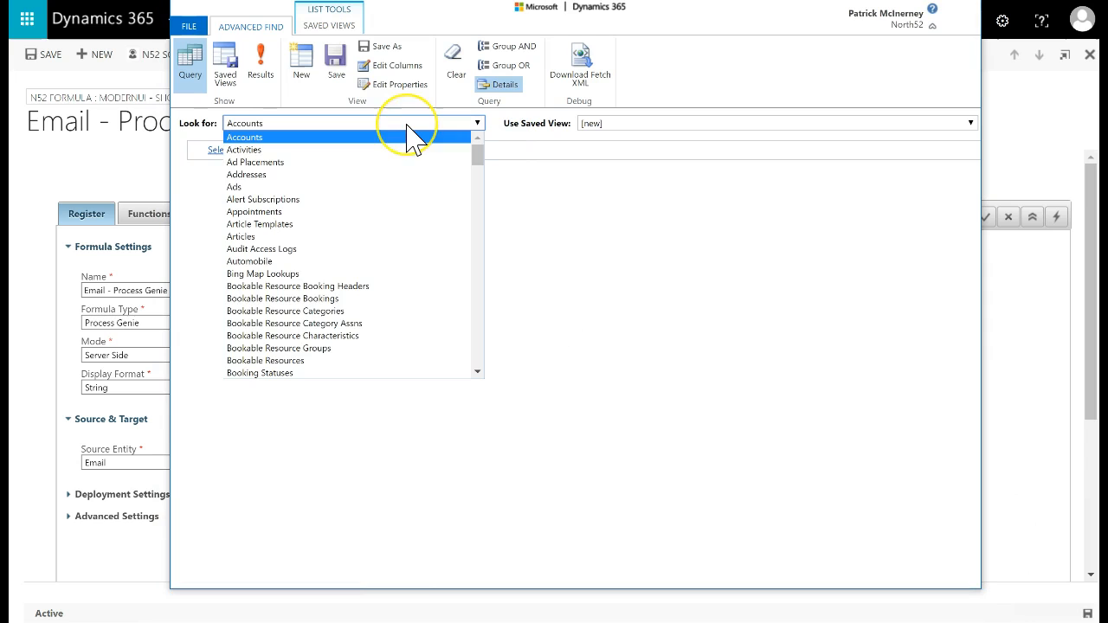
{"action": "key", "text": "w"}
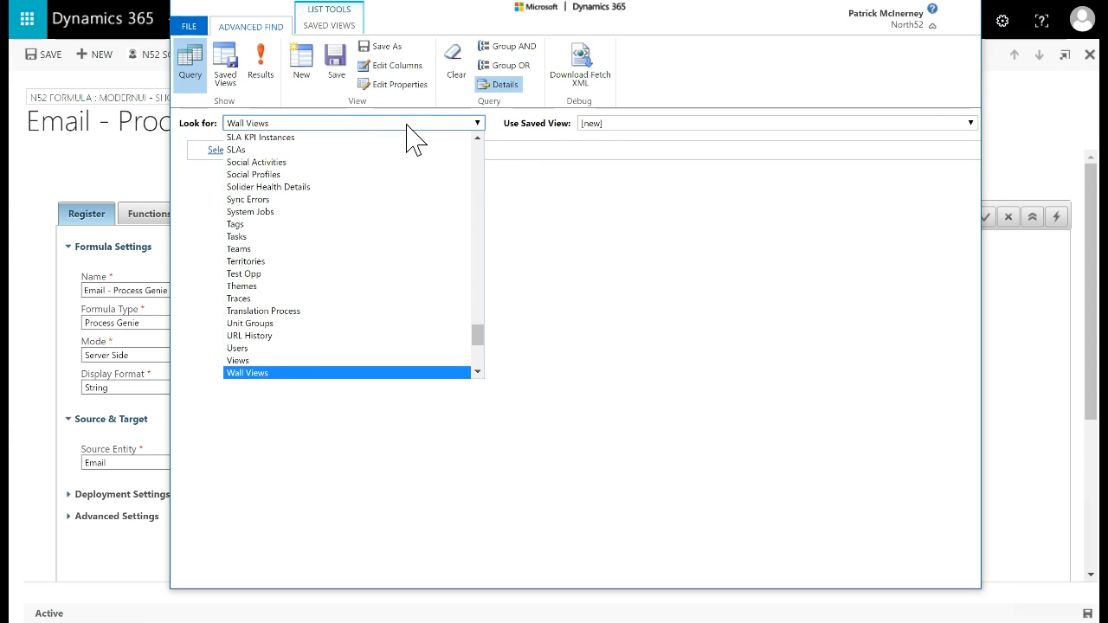
{"action": "type", "text": "sys"}
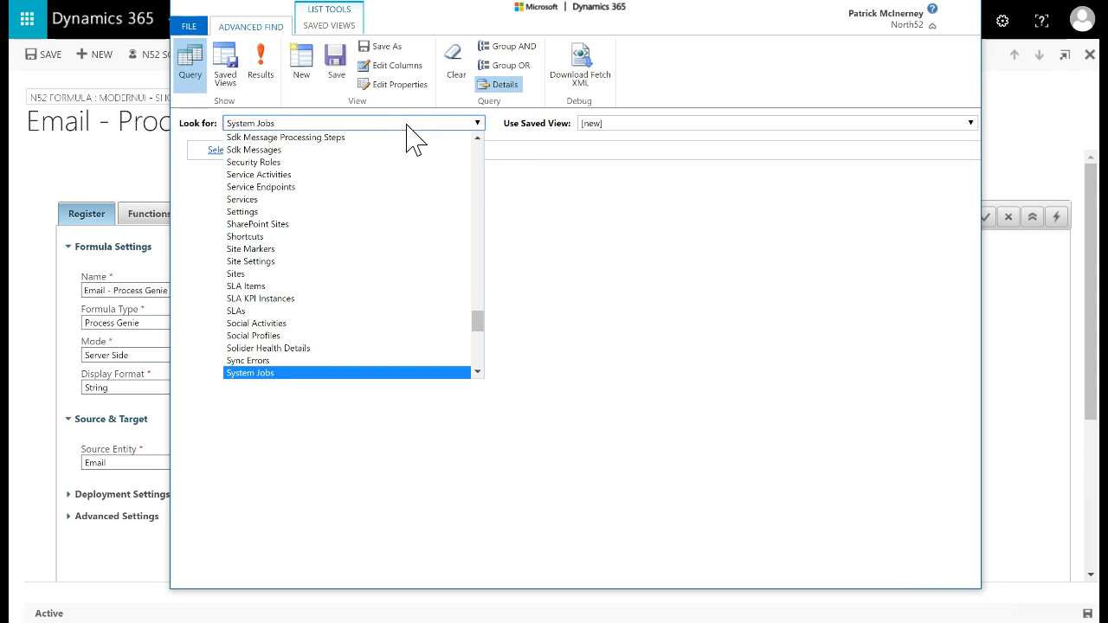
{"action": "key", "text": "Return"}
Add the criterion Status Reason equals Failed
{"action": "left_click", "coordinate": [289, 149]}
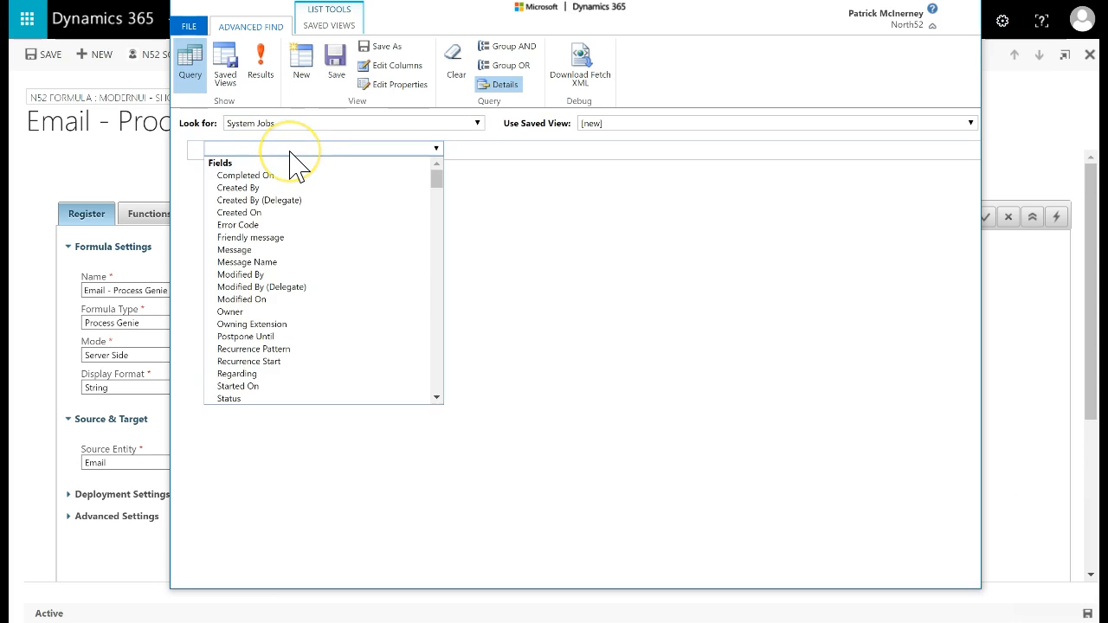
{"action": "type", "text": "s"}
{"action": "key", "text": "Down"}
{"action": "key", "text": "Down"}
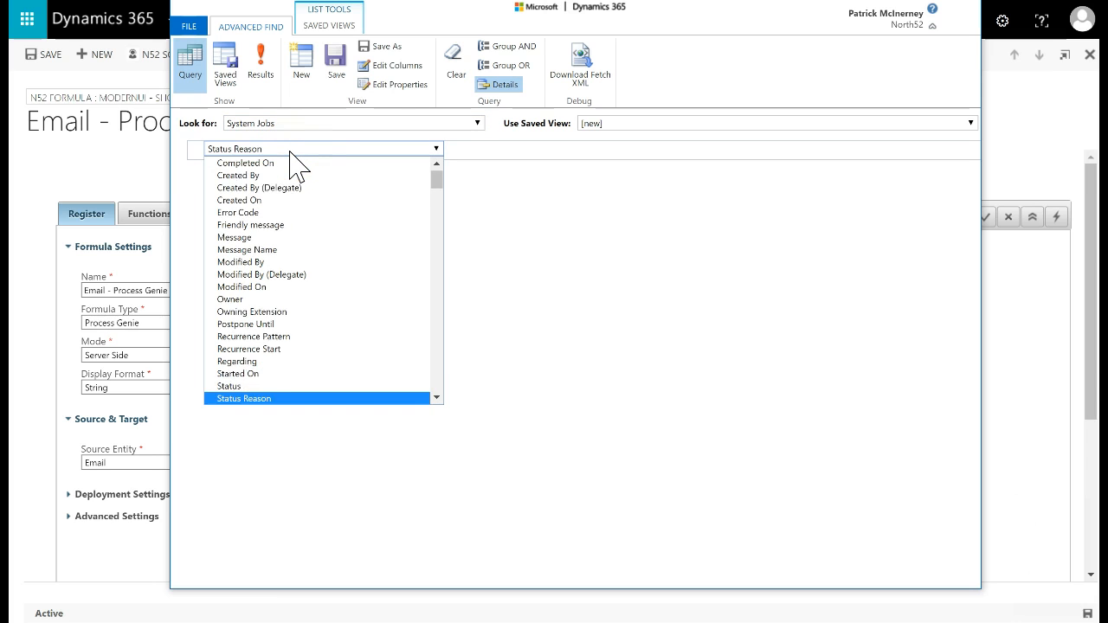
{"action": "key", "text": "Return"}
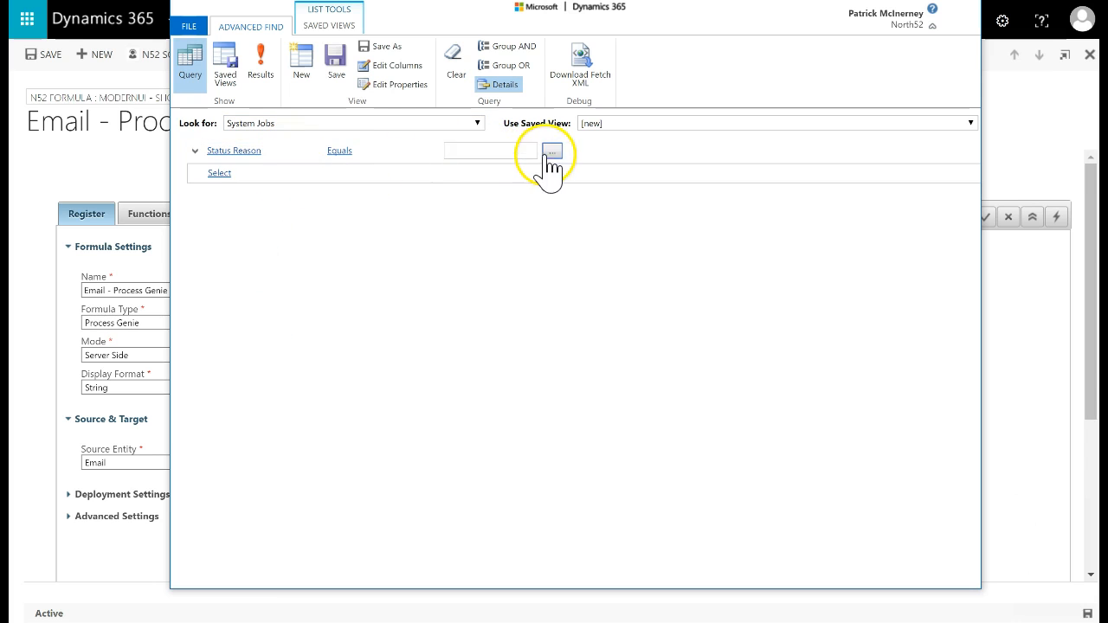
{"action": "left_click", "coordinate": [552, 152]}
{"action": "left_click", "coordinate": [450, 310]}
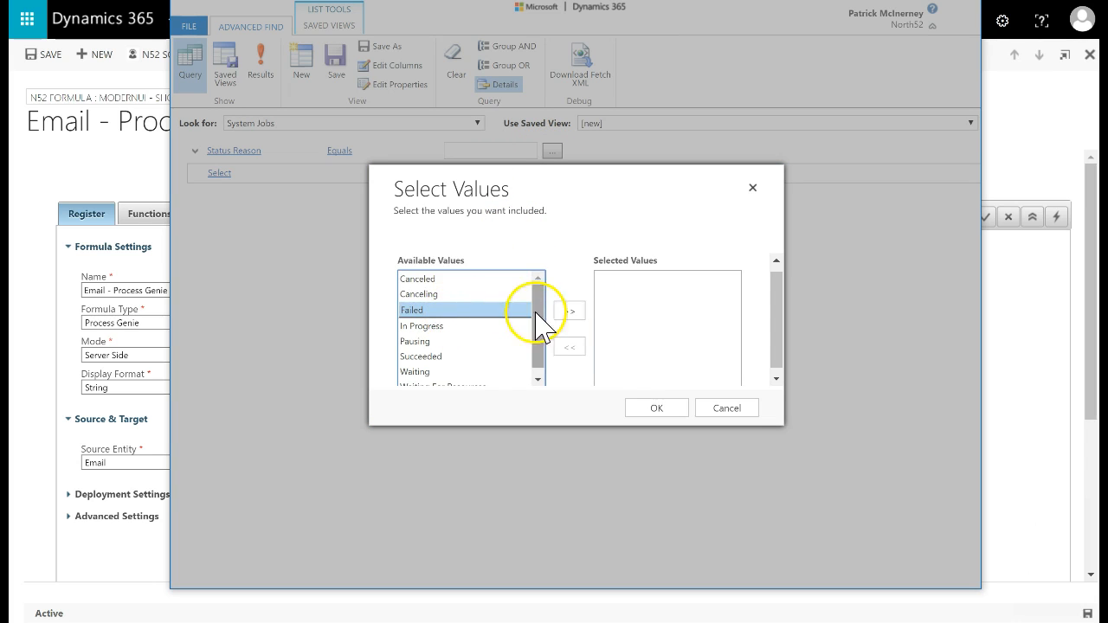
{"action": "left_click", "coordinate": [569, 312]}
{"action": "left_click", "coordinate": [657, 408]}
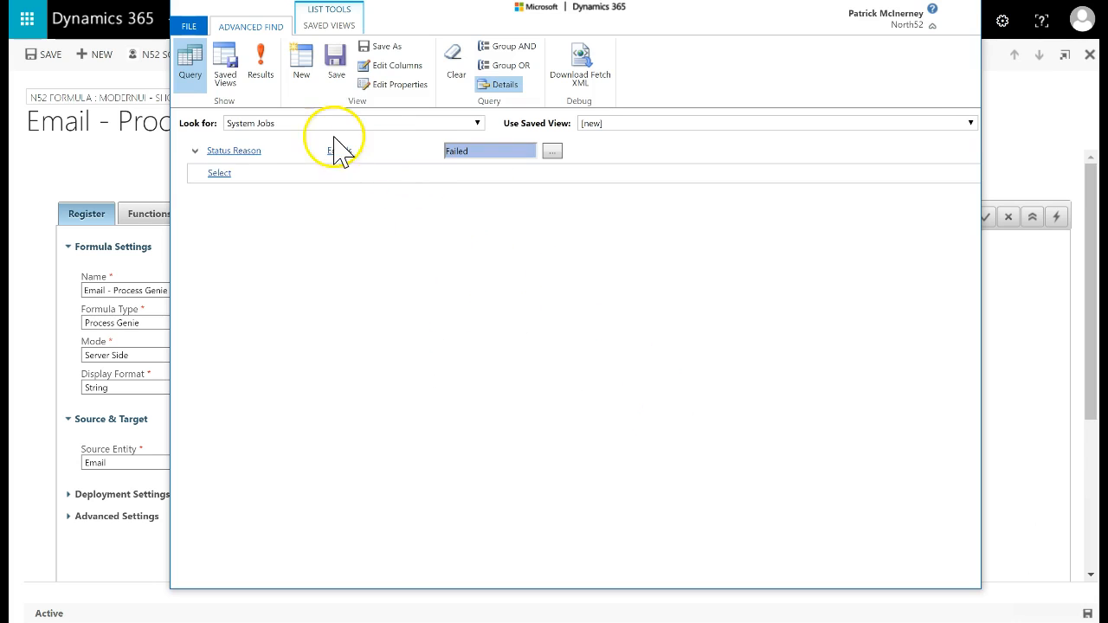
Add a second criterion, Modified On Today
{"action": "left_click", "coordinate": [226, 174]}
{"action": "key", "text": "m"}
{"action": "key", "text": "o"}
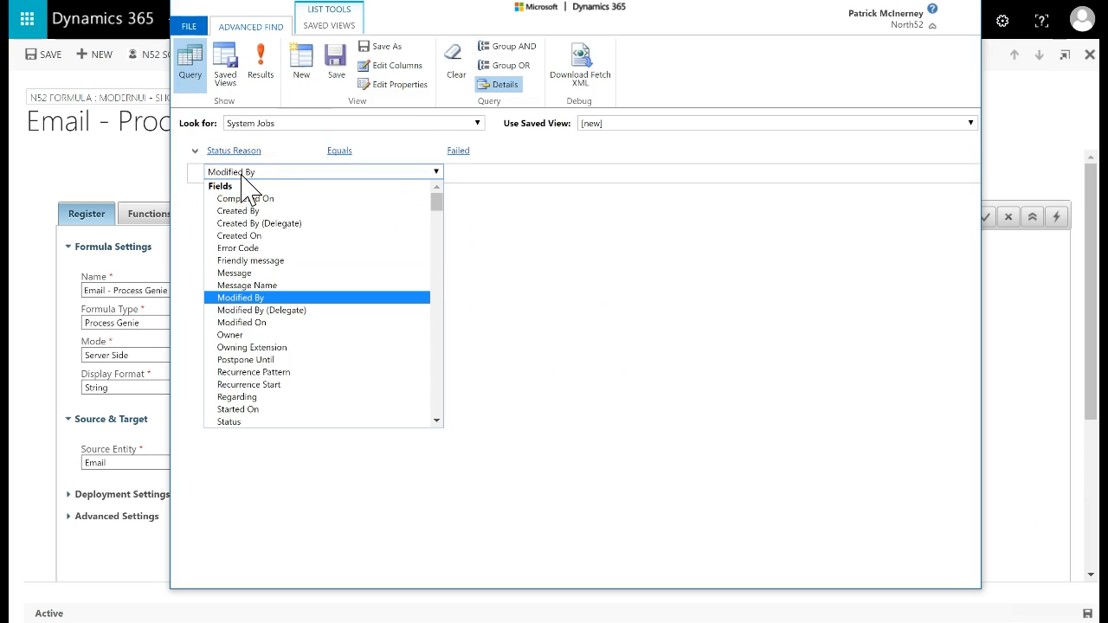
{"action": "key", "text": "Down"}
{"action": "key", "text": "Down"}
{"action": "key", "text": "Return"}
{"action": "left_click", "coordinate": [381, 170]}
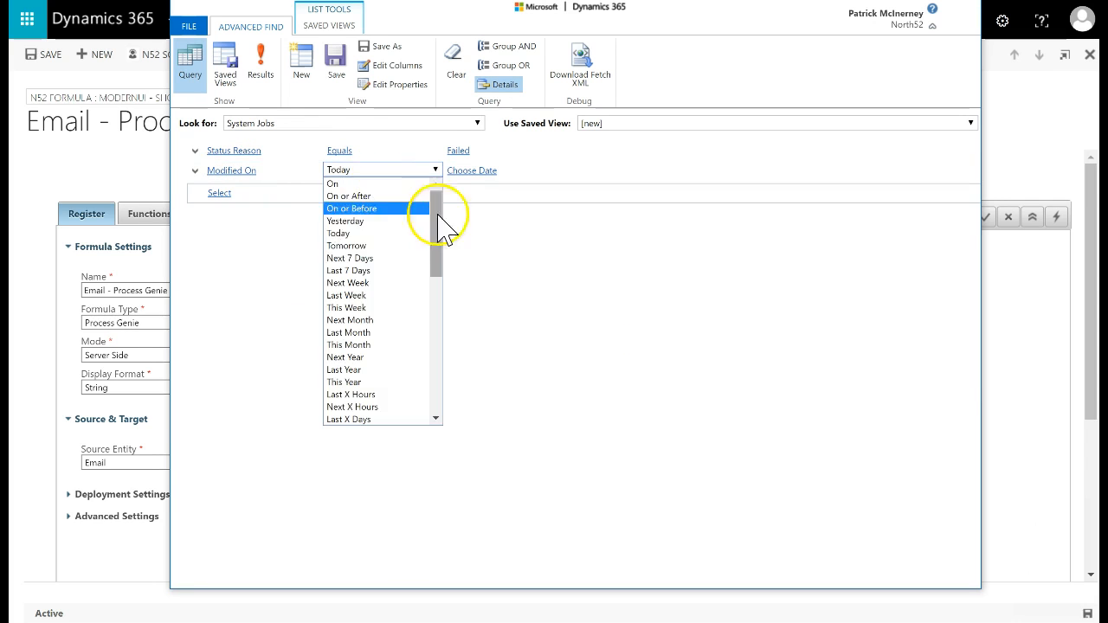
{"action": "left_click", "coordinate": [506, 240]}
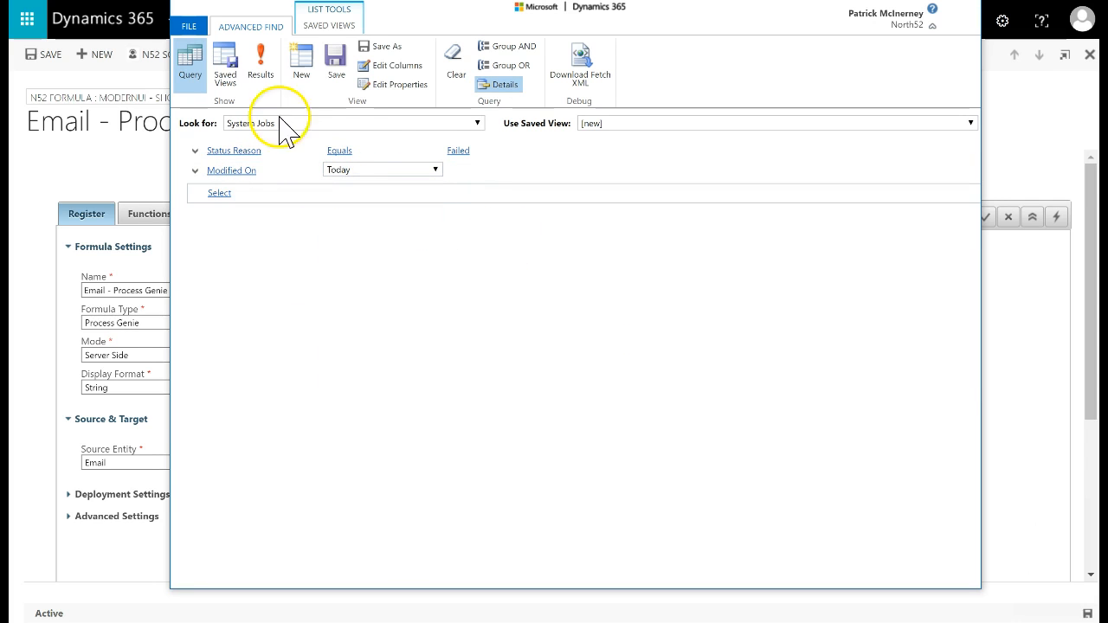
Download the query as Fetch XML and copy its full contents
{"action": "left_click", "coordinate": [606, 70]}
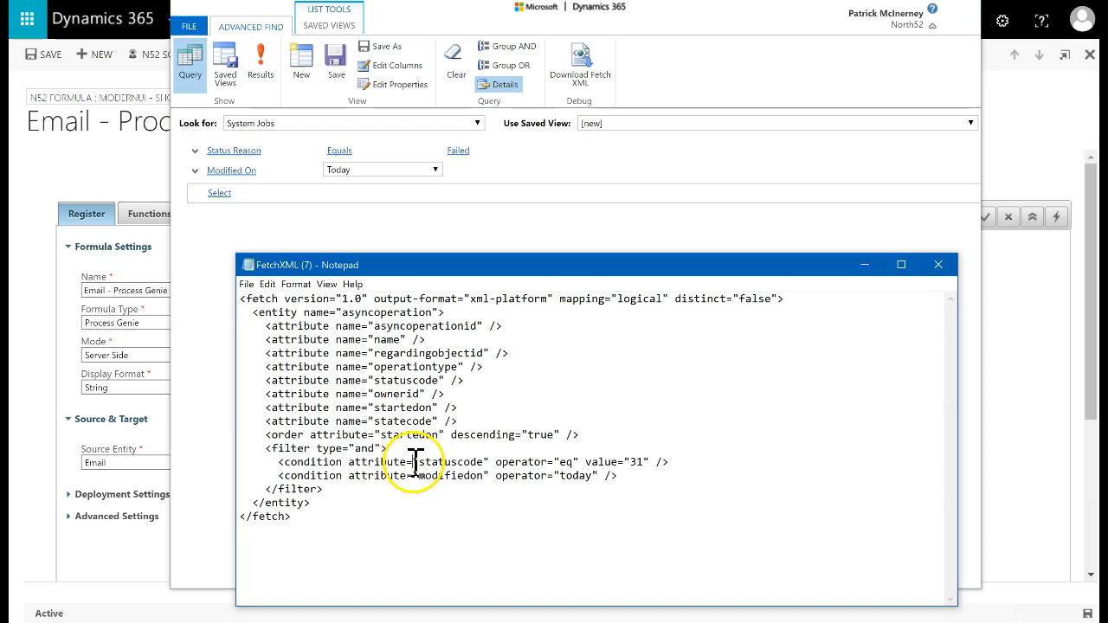
{"action": "key", "text": "ctrl+a"}
{"action": "key", "text": "ctrl+c"}
{"action": "left_click", "coordinate": [30, 376]}
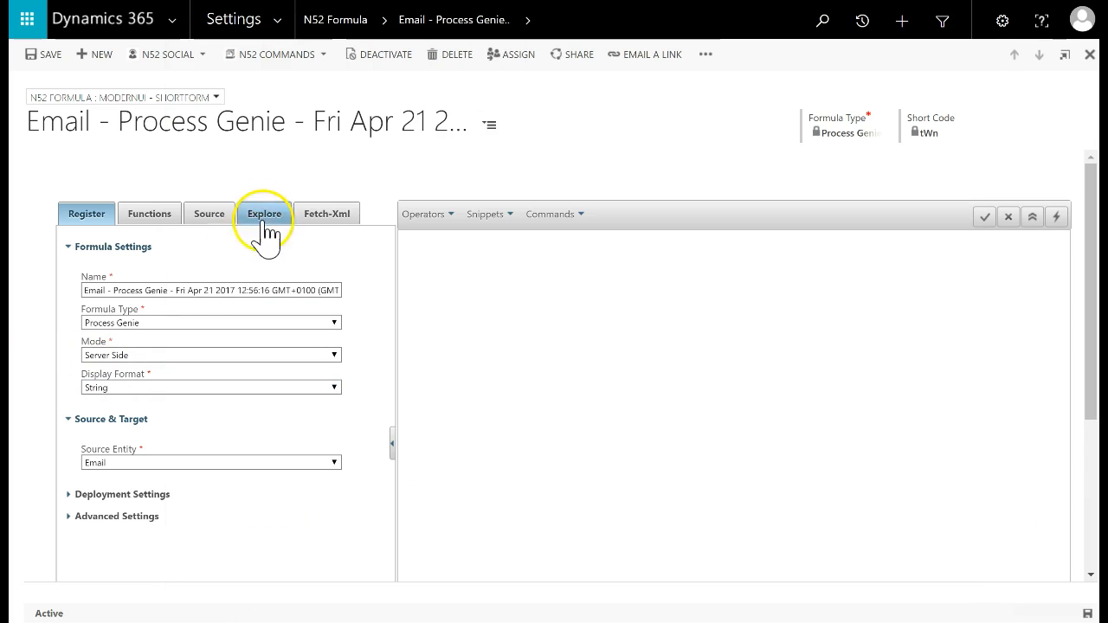
Add a Fetch-Xml query FindFailedSystemJobsToday containing the pasted System Jobs FetchXML, then save and close it
{"action": "left_click", "coordinate": [328, 217]}
{"action": "left_click", "coordinate": [365, 243]}
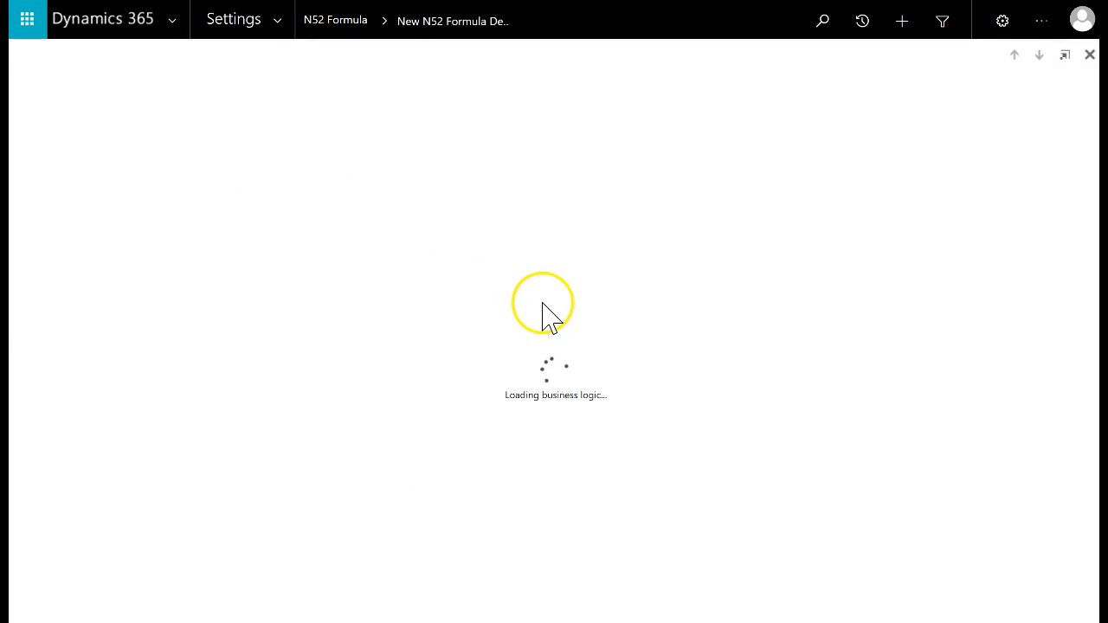
{"action": "left_click", "coordinate": [212, 308]}
{"action": "key", "text": "ctrl+v"}
{"action": "left_click", "coordinate": [165, 217]}
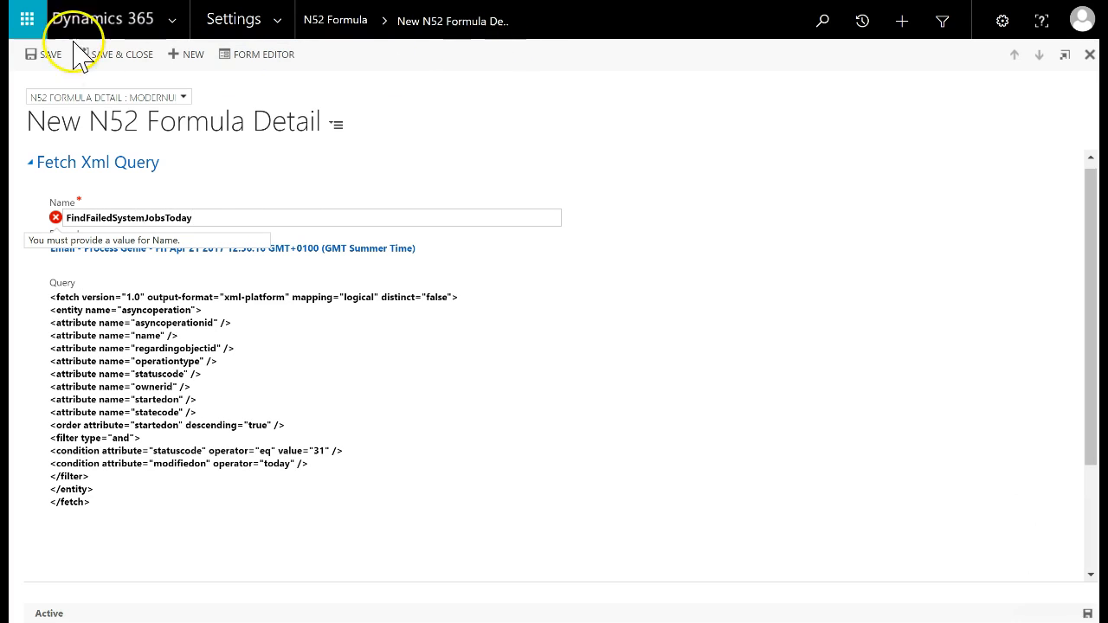
{"action": "left_click", "coordinate": [120, 57]}
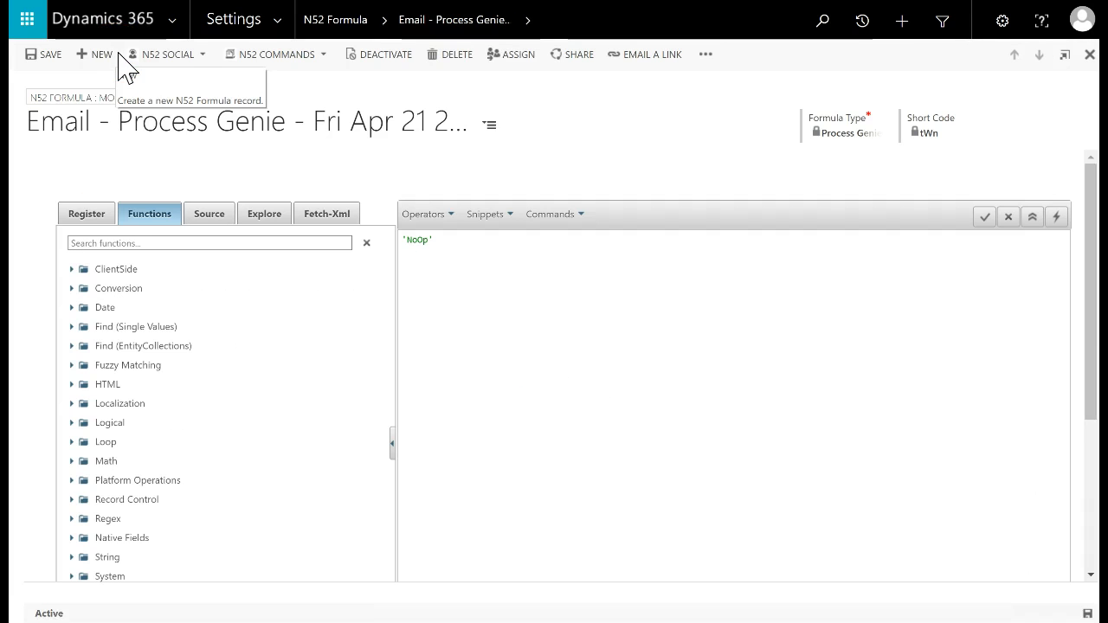
Replace NoOp with a CreateHTMLTable call and remove its entitycollection placeholder
{"action": "left_click_drag", "start_coordinate": [479, 260], "coordinate": [397, 225]}
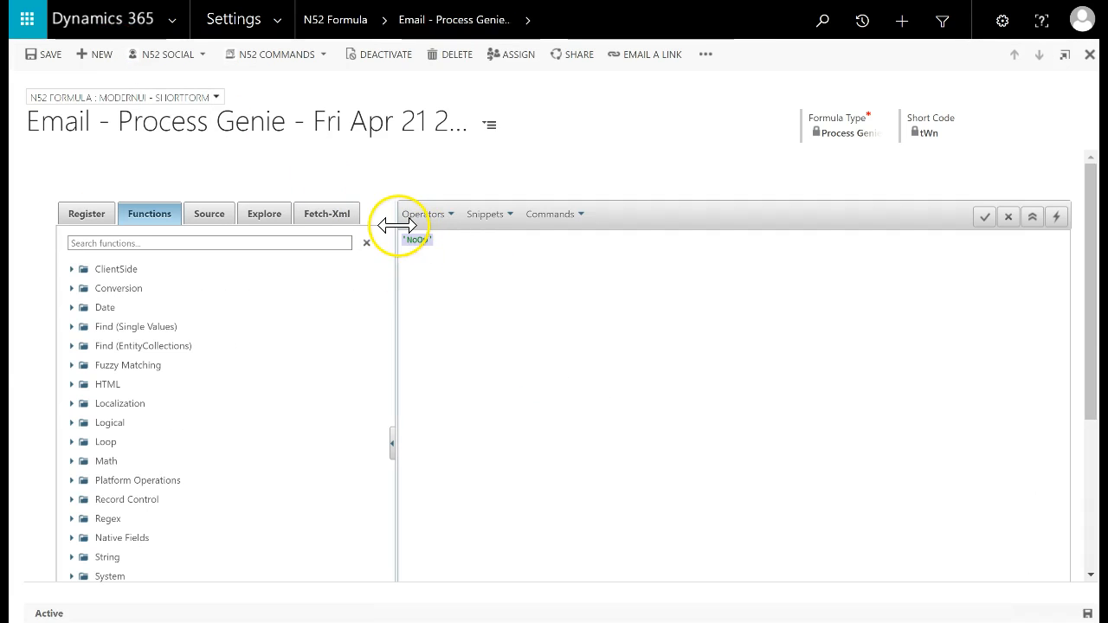
{"action": "left_click", "coordinate": [168, 244]}
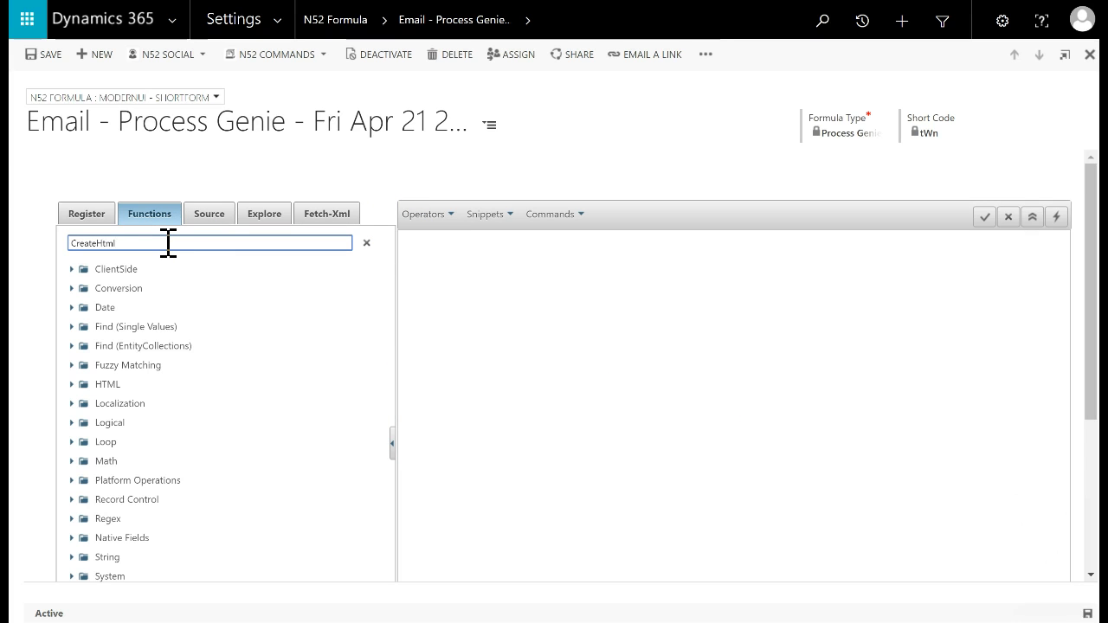
{"action": "double_click", "coordinate": [136, 362]}
{"action": "left_click_drag", "start_coordinate": [488, 240], "coordinate": [587, 240]}
{"action": "key", "text": "Delete"}
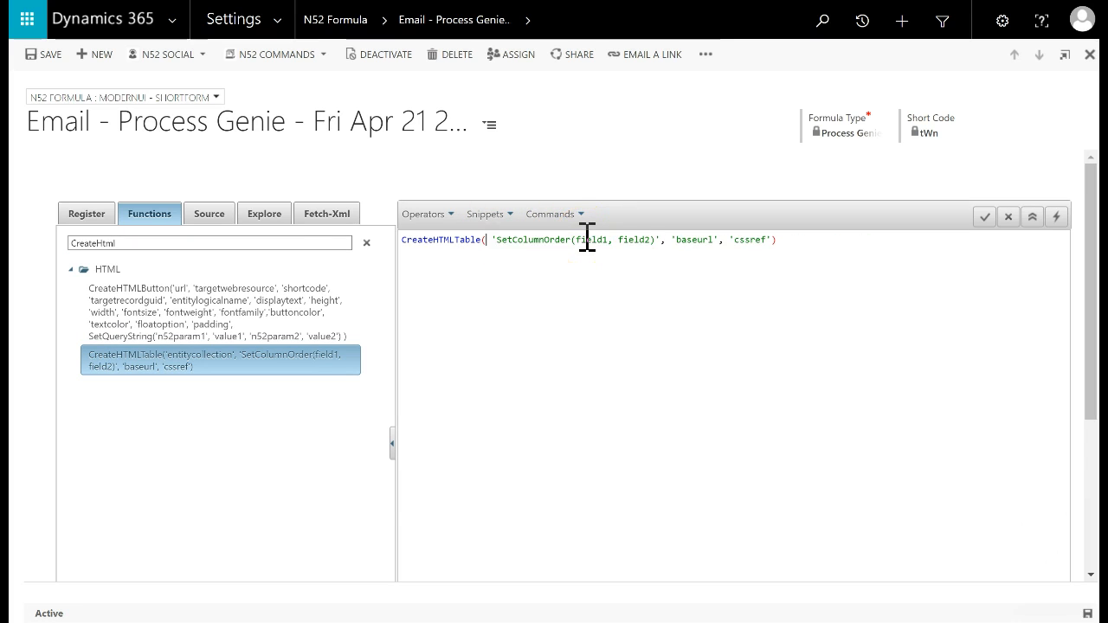
Nest an empty FindRecordsFD() call as the table's data argument
{"action": "double_click", "coordinate": [191, 244]}
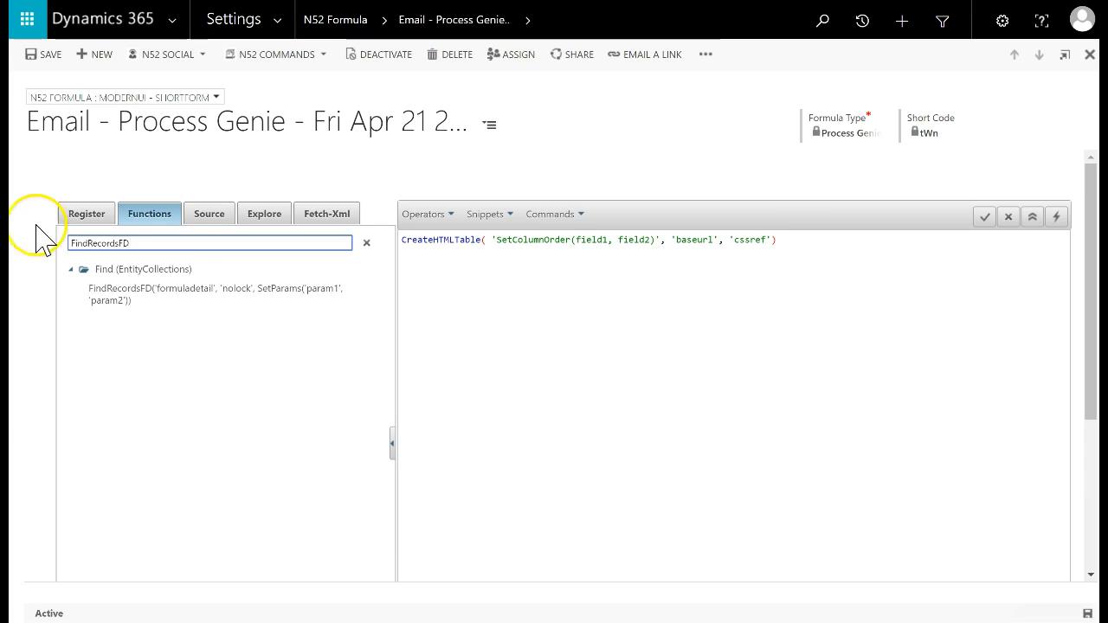
{"action": "double_click", "coordinate": [161, 299]}
{"action": "left_click_drag", "start_coordinate": [563, 241], "coordinate": [851, 245]}
{"action": "key", "text": "BackSpace"}
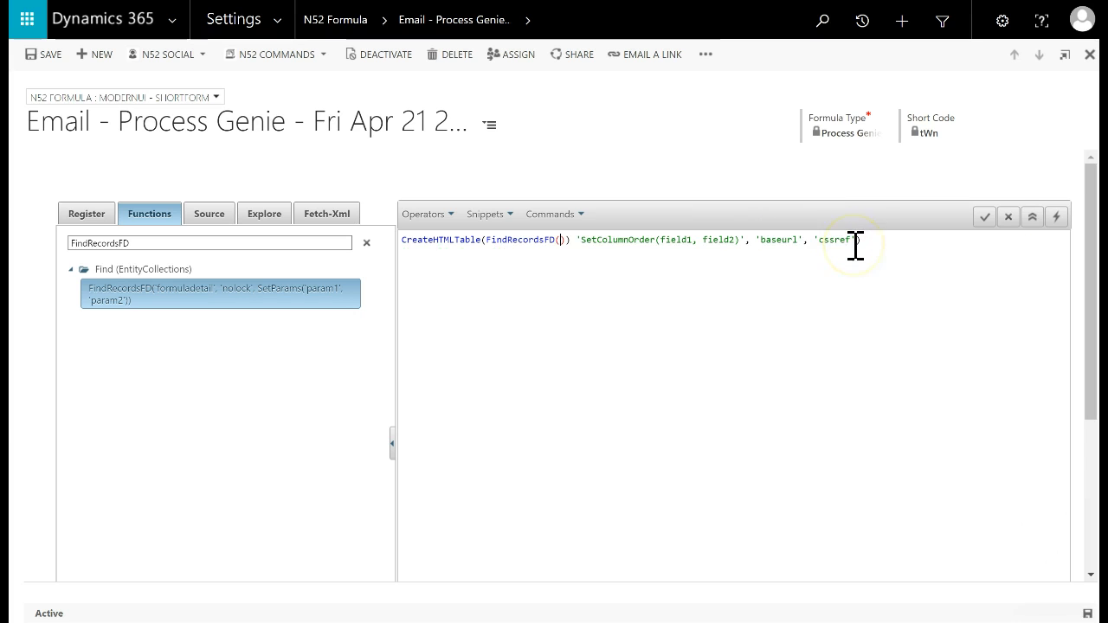
{"action": "left_click", "coordinate": [320, 215]}
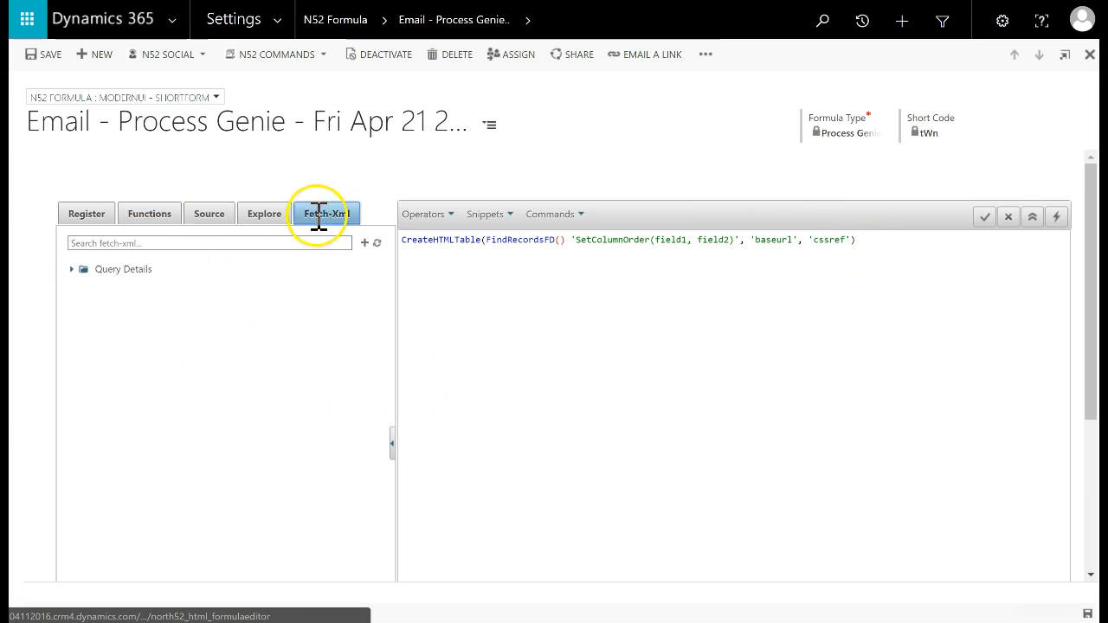
Pass FindFailedSystemJobsToday to FindRecordsFD and clear SetColumnOrder's old arguments
{"action": "left_click", "coordinate": [87, 270]}
{"action": "double_click", "coordinate": [129, 288]}
{"action": "left_click", "coordinate": [712, 240]}
{"action": "key", "text": "BackSpace"}
{"action": "type", "text": ","}
{"action": "key", "text": "Return"}
{"action": "key", "text": "Delete"}
{"action": "left_click_drag", "start_coordinate": [491, 252], "coordinate": [854, 259]}
{"action": "key", "text": "Delete"}
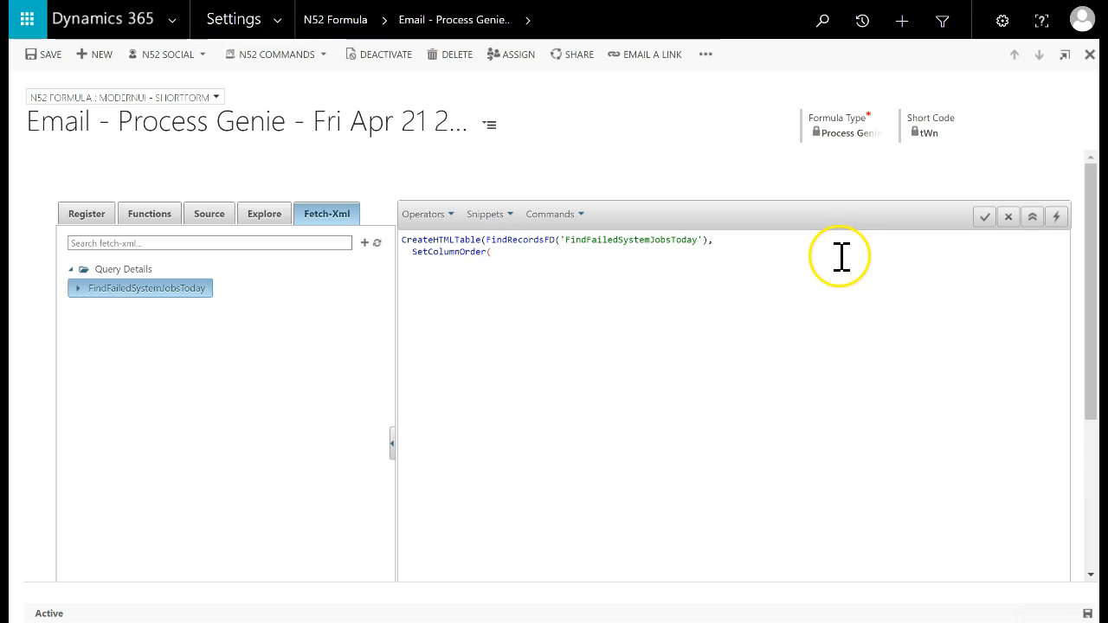
Order columns name, startedon, regardingobjectid, ownerid, statecode, statuscode, operationtype
{"action": "left_click", "coordinate": [77, 291]}
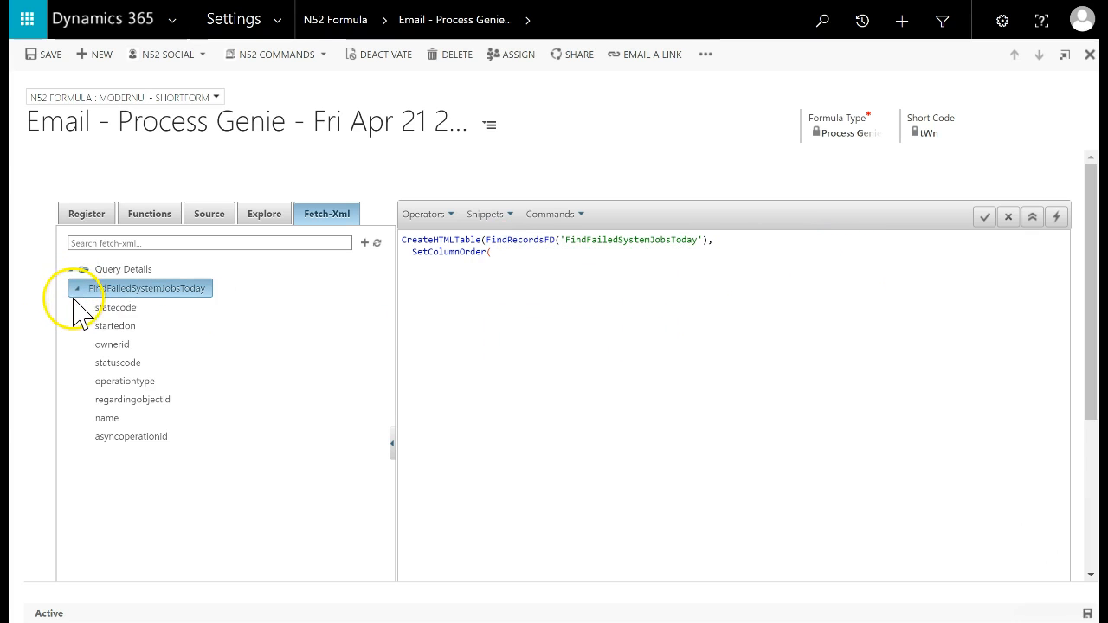
{"action": "double_click", "coordinate": [107, 418]}
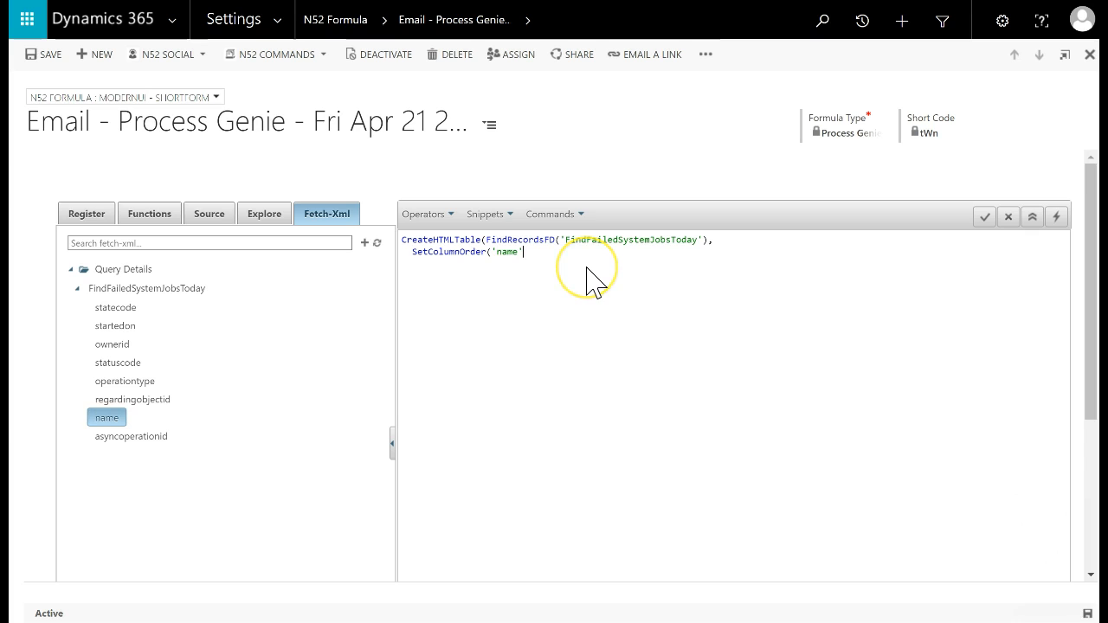
{"action": "double_click", "coordinate": [115, 327]}
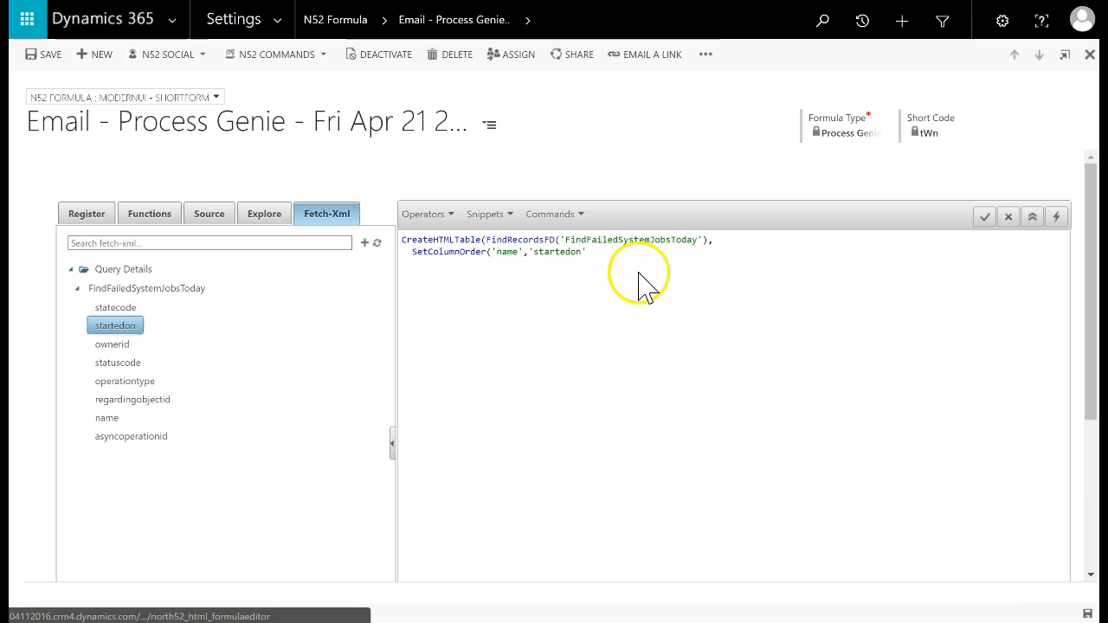
{"action": "double_click", "coordinate": [130, 399]}
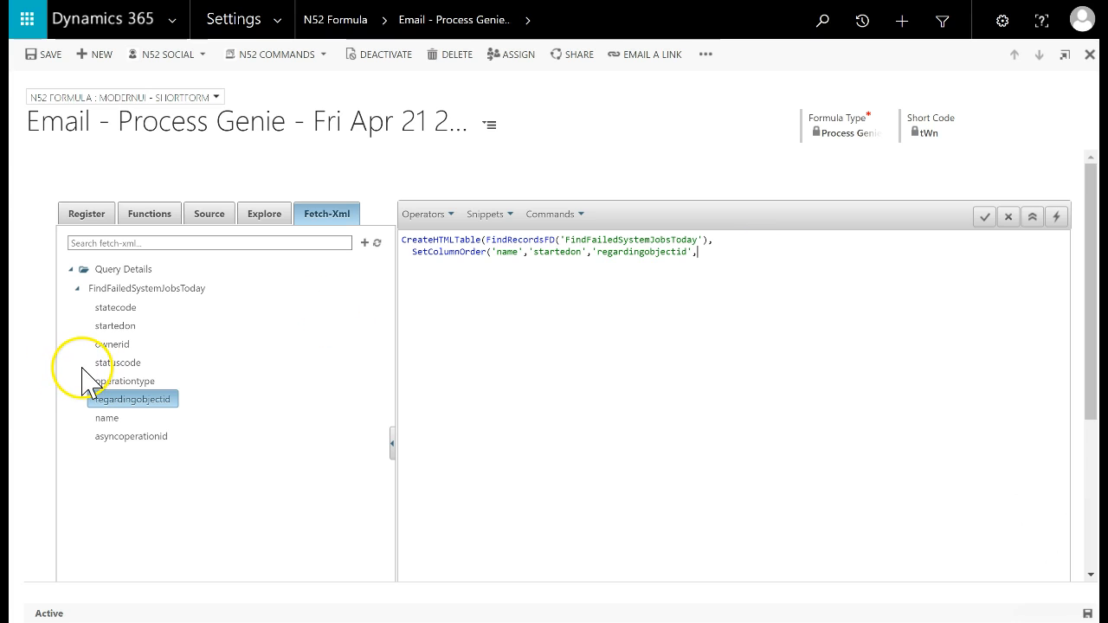
{"action": "double_click", "coordinate": [112, 347]}
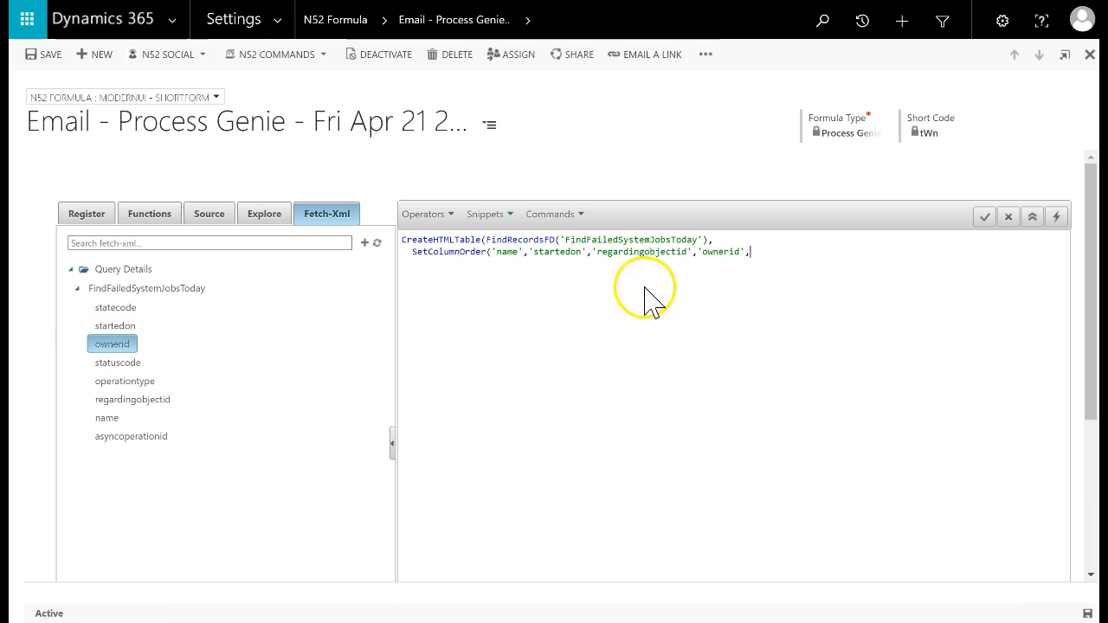
{"action": "double_click", "coordinate": [128, 311]}
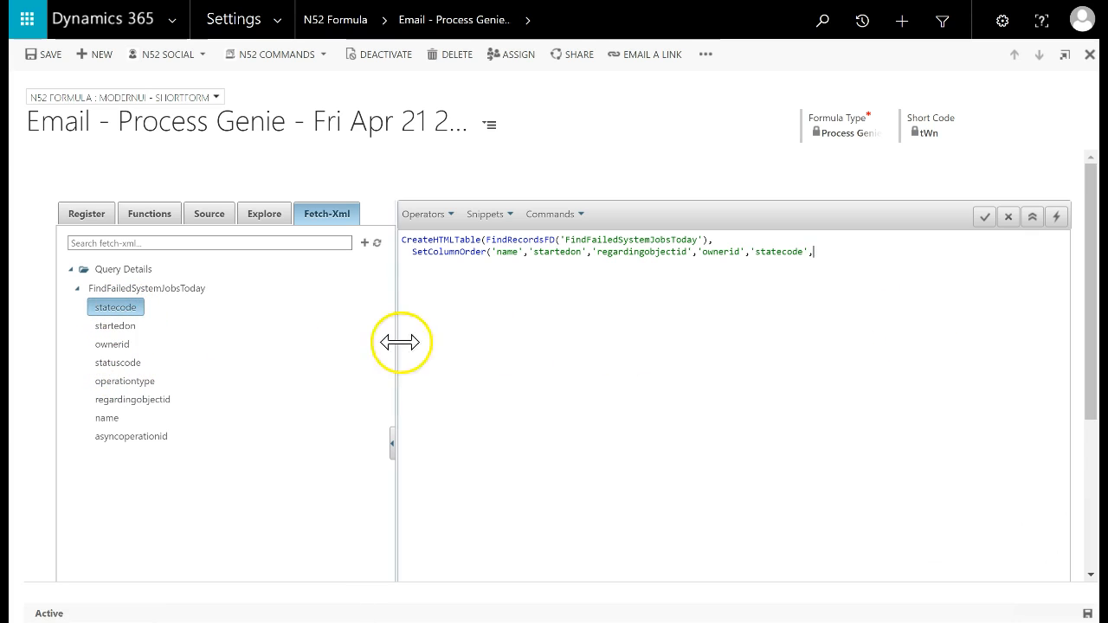
{"action": "double_click", "coordinate": [134, 365]}
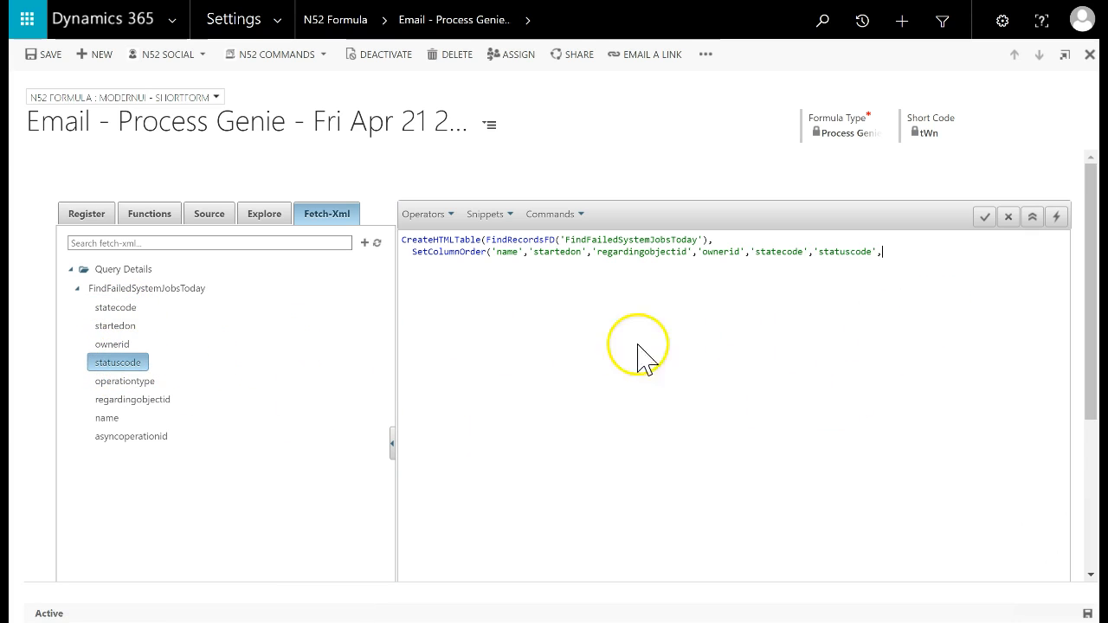
{"action": "double_click", "coordinate": [126, 382]}
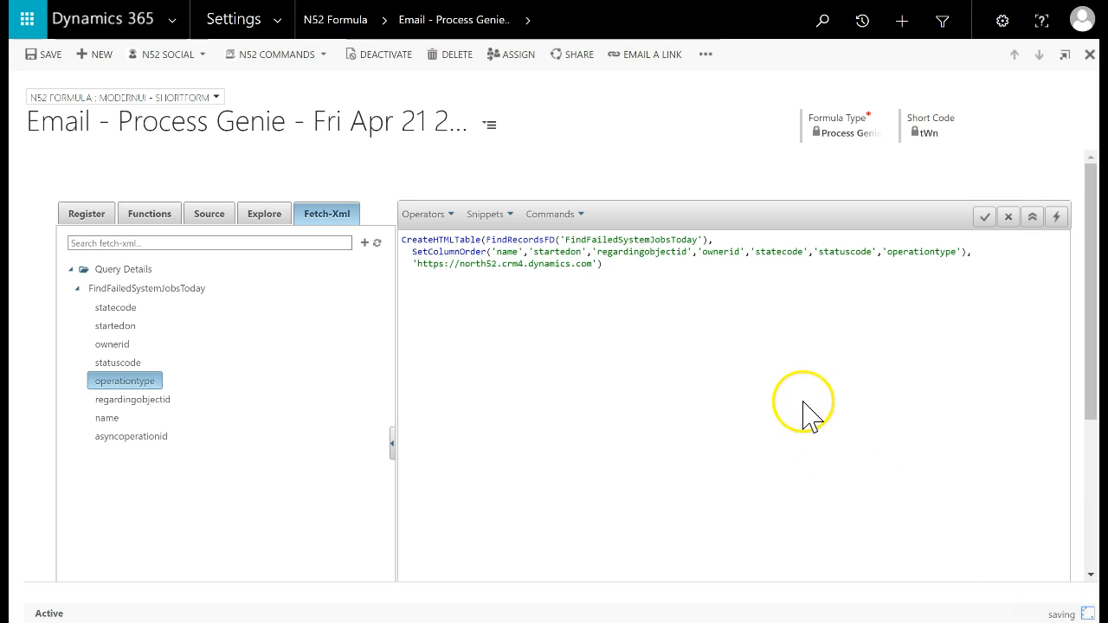
Run the syntax checker on the formula
{"action": "left_click", "coordinate": [993, 215]}
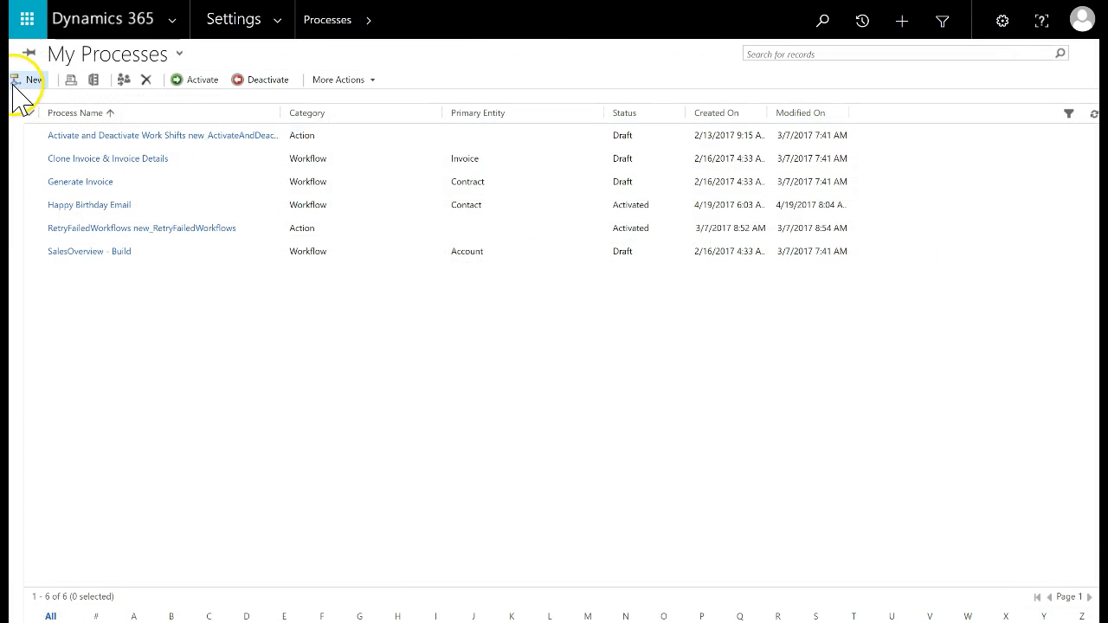
Create a blank Action process 'Daily Failed System Jobs Notification' with entity None (global)
{"action": "left_click", "coordinate": [17, 81]}
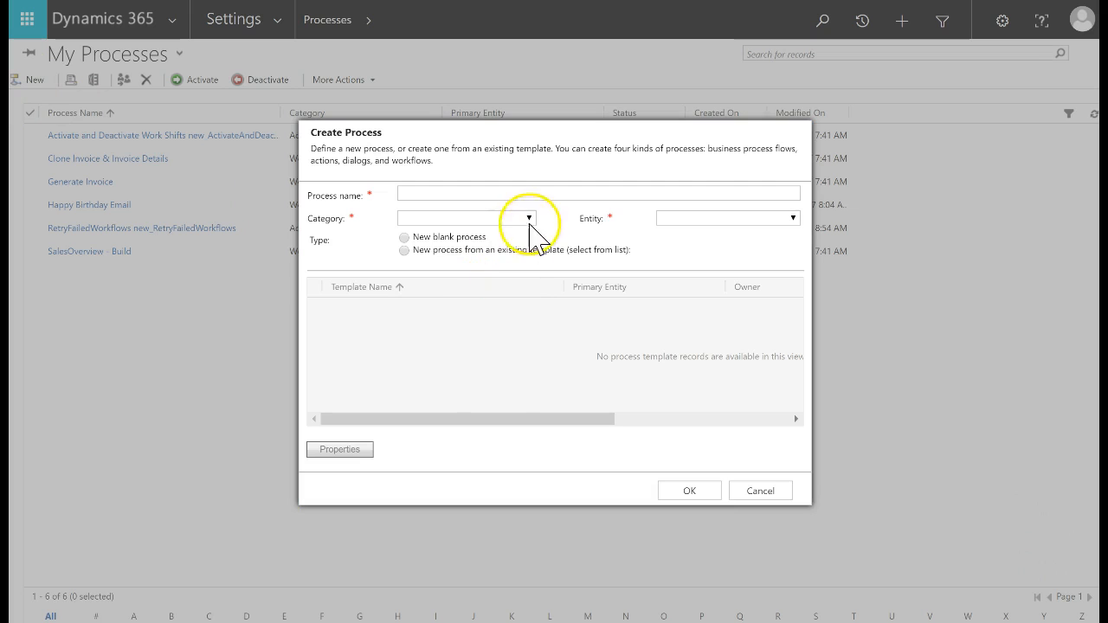
{"action": "left_click", "coordinate": [530, 194]}
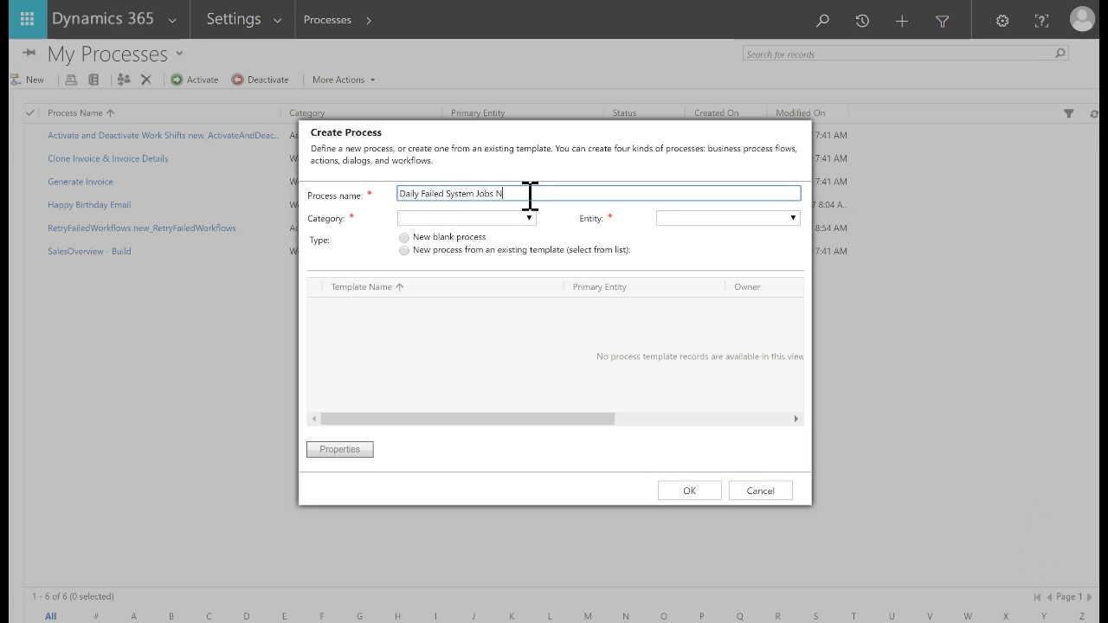
{"action": "type", "text": "n"}
{"action": "key", "text": "Tab"}
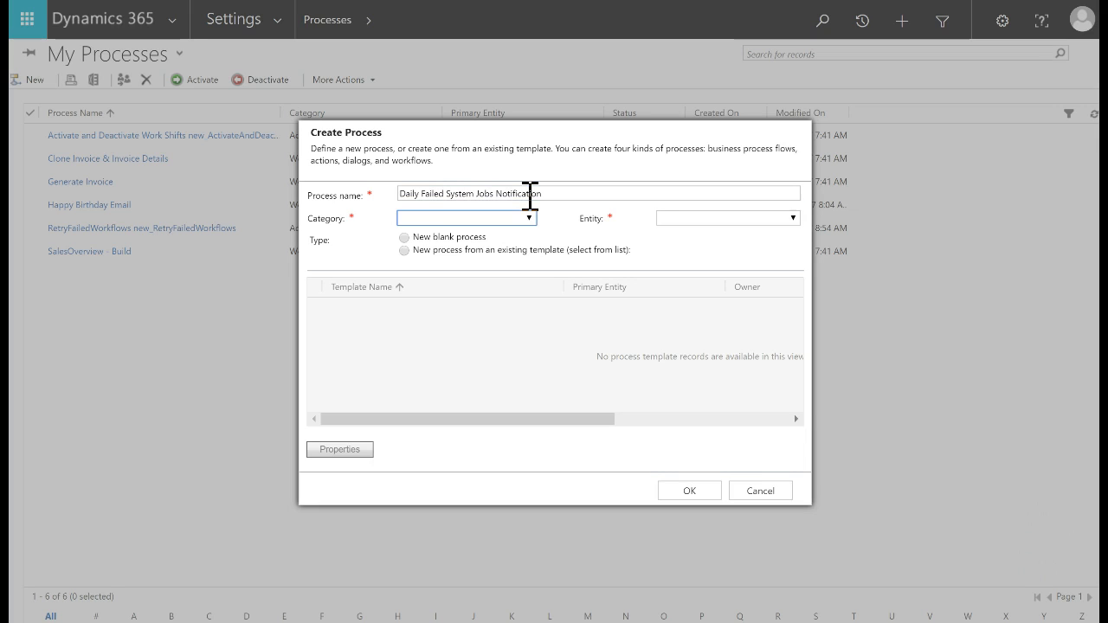
{"action": "key", "text": "Down"}
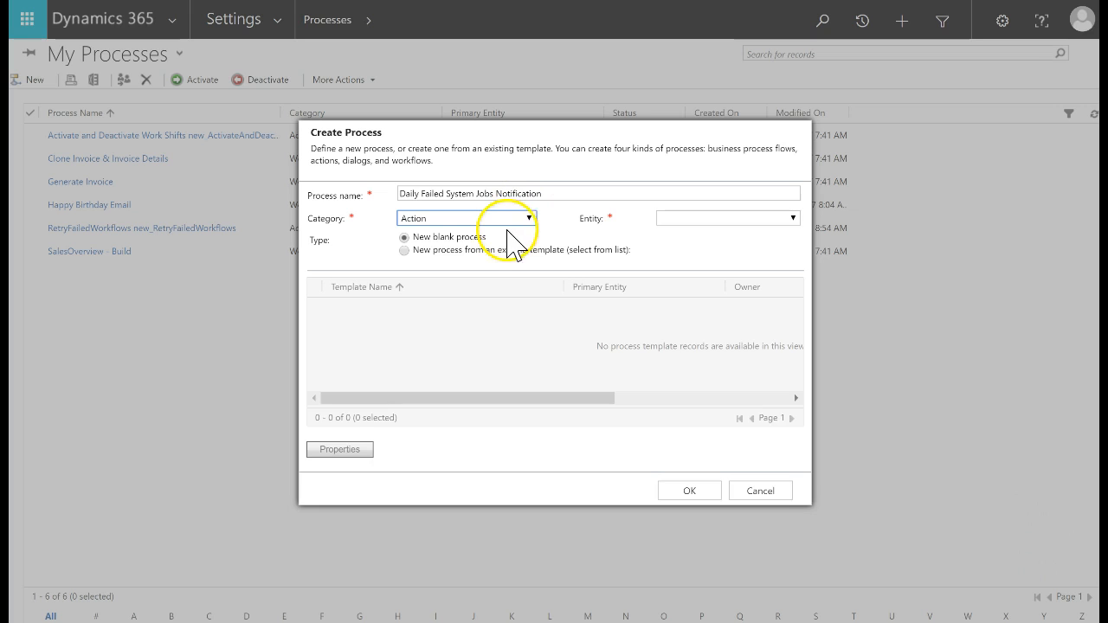
{"action": "left_click", "coordinate": [666, 218]}
{"action": "left_click", "coordinate": [685, 242]}
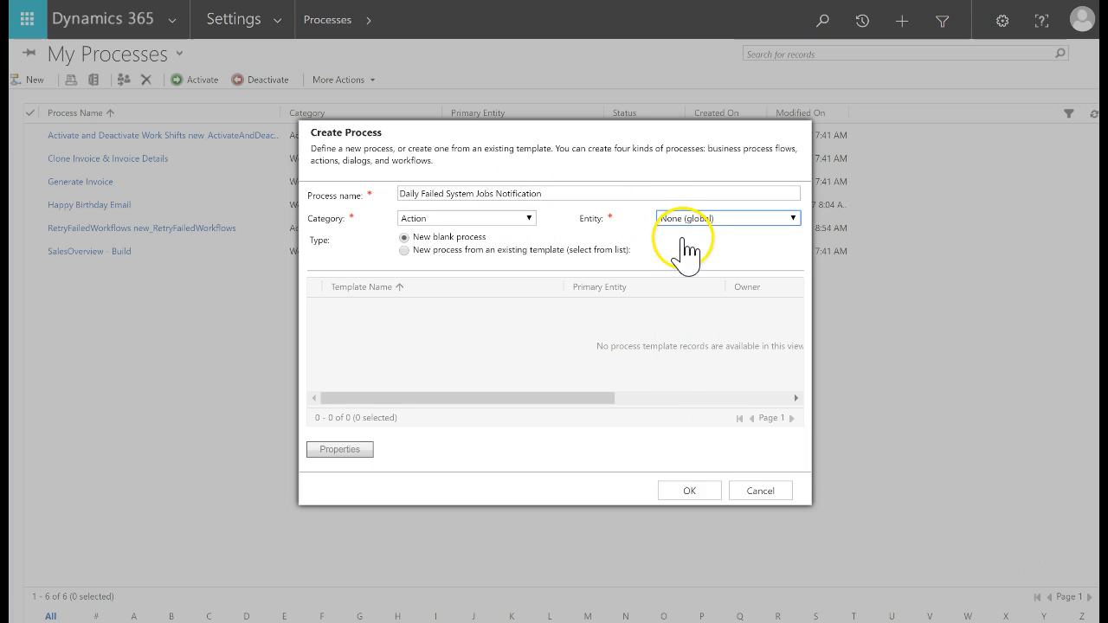
{"action": "left_click", "coordinate": [701, 492]}
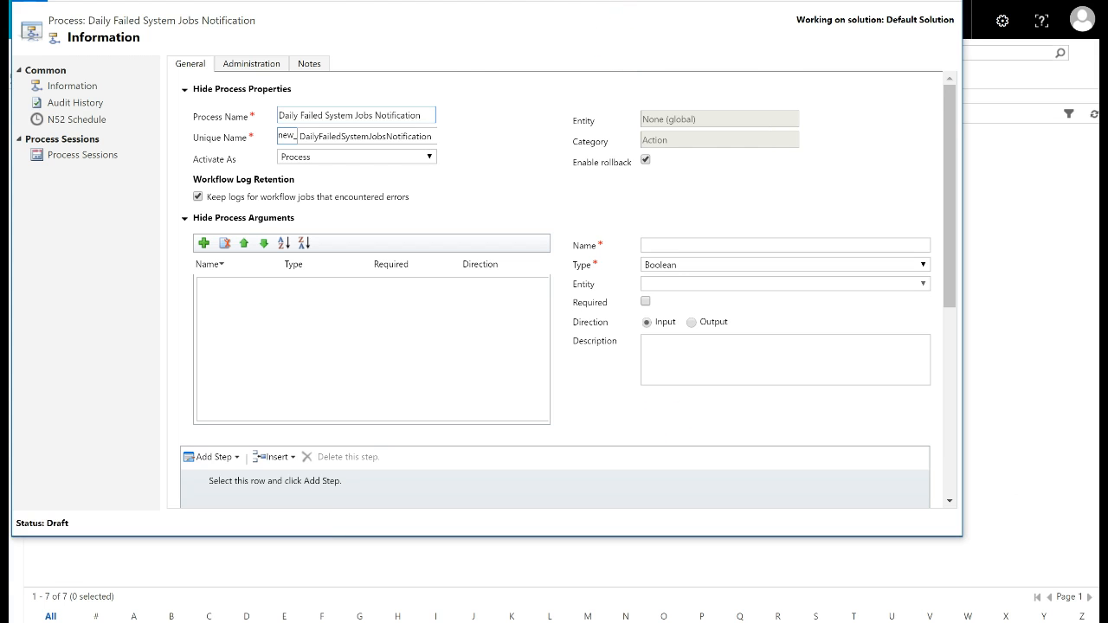
Copy the unique name new_DailyFailedSystemJobsNotification into Process Name, deleting the original name text
{"action": "double_click", "coordinate": [311, 136]}
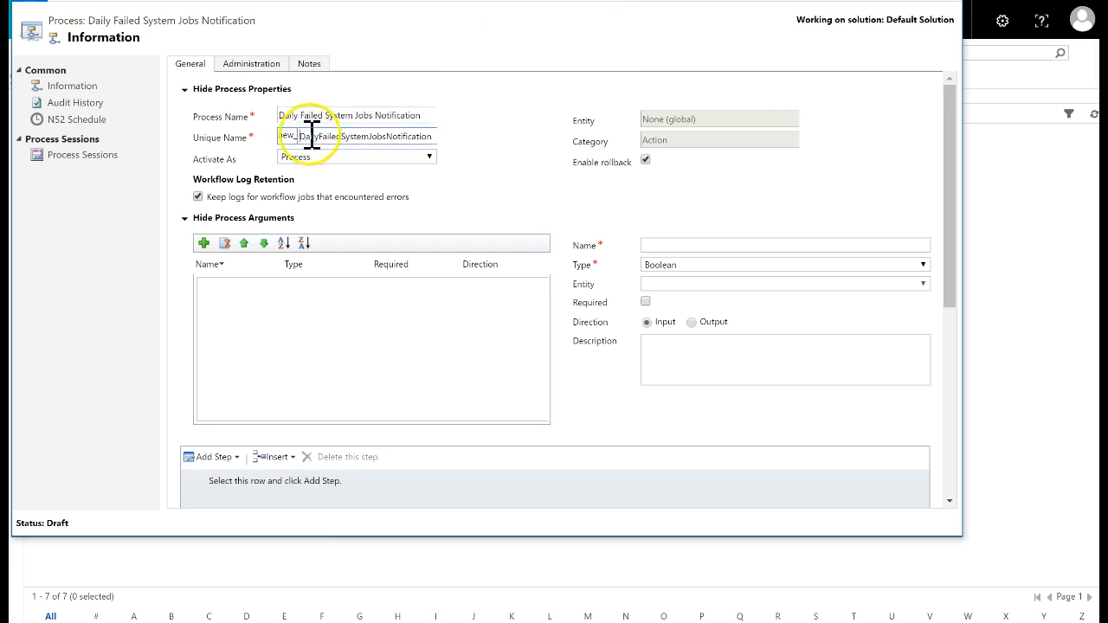
{"action": "left_click", "coordinate": [435, 113]}
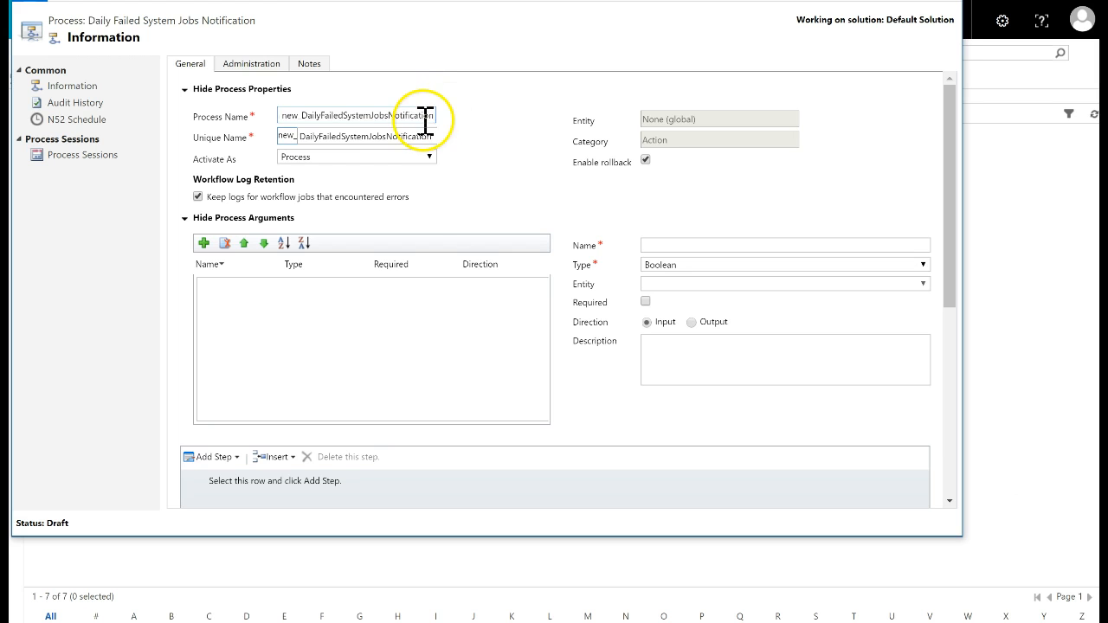
{"action": "left_click_drag", "start_coordinate": [433, 116], "coordinate": [212, 116]}
{"action": "left_click", "coordinate": [300, 117]}
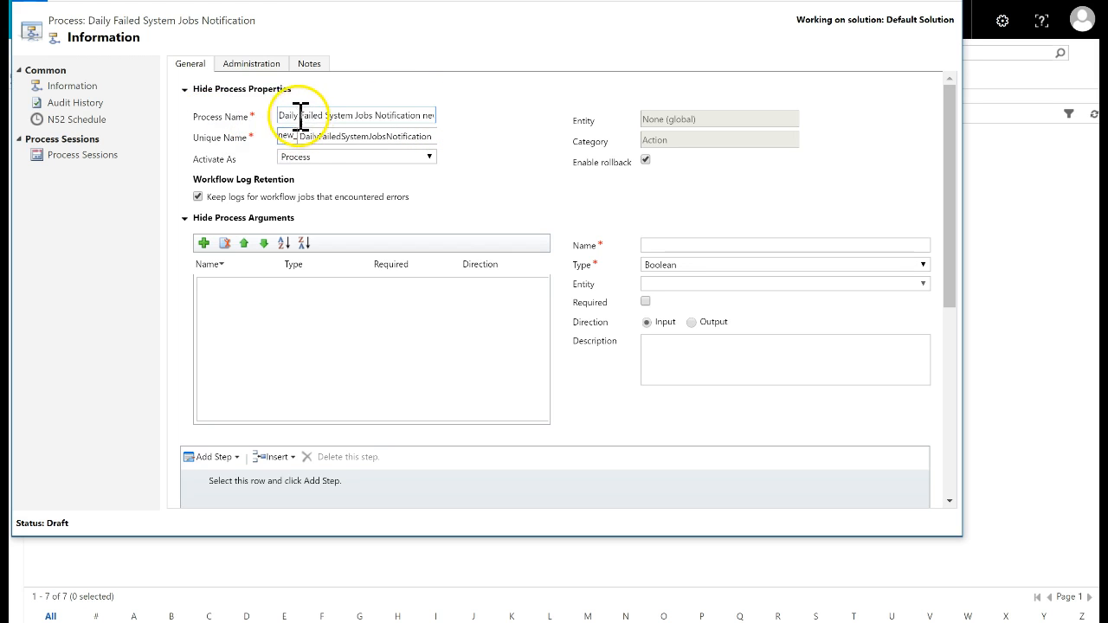
{"action": "left_click_drag", "start_coordinate": [282, 115], "coordinate": [370, 116]}
{"action": "left_click", "coordinate": [417, 113]}
{"action": "key", "text": "BackSpace"}
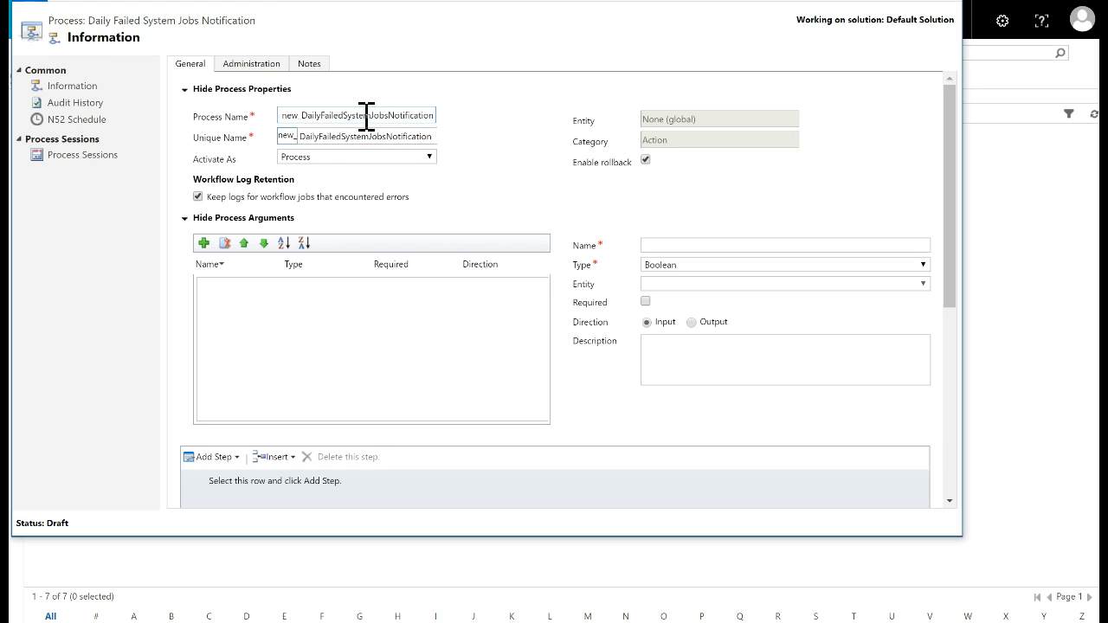
{"action": "left_click", "coordinate": [452, 111]}
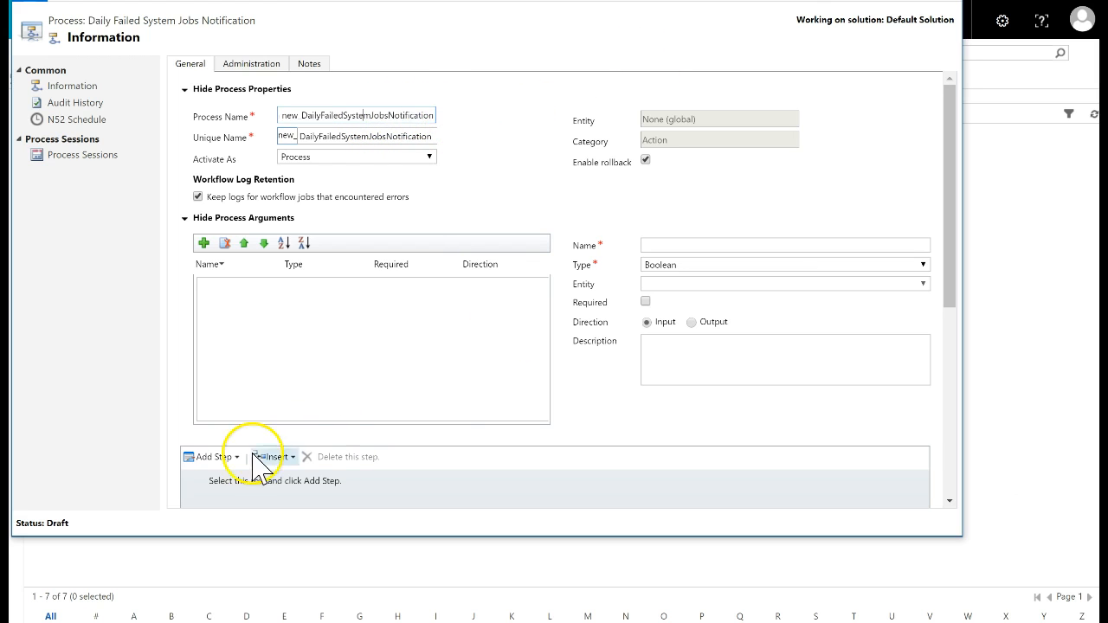
{"action": "left_click_drag", "start_coordinate": [950, 279], "coordinate": [953, 362]}
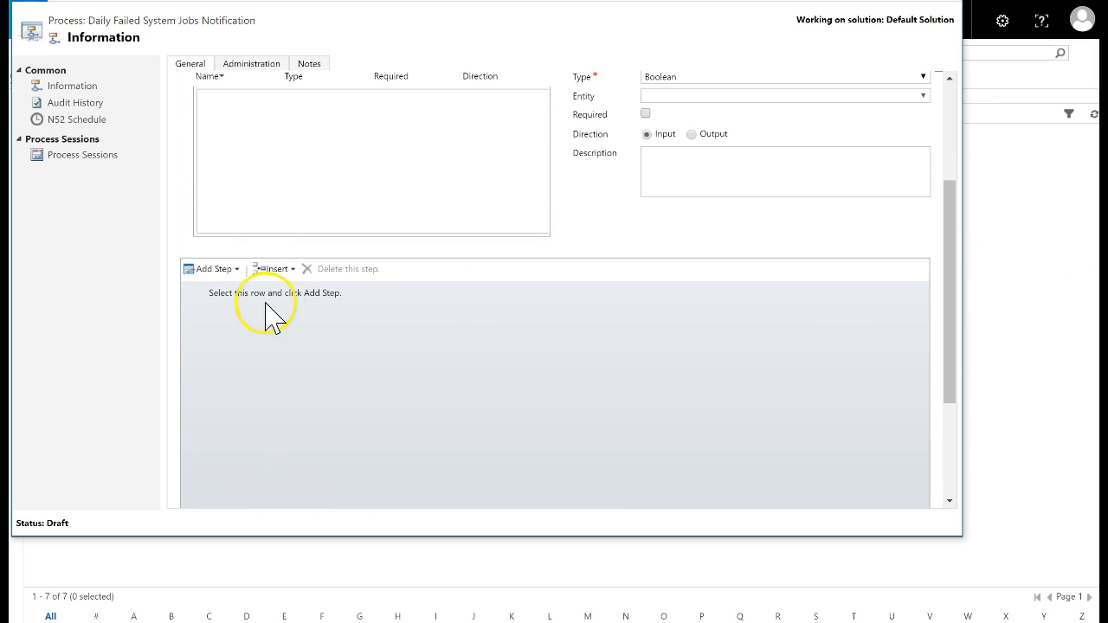
Add an N52 Process Genie step described as 'Generate HTML Table'
{"action": "left_click", "coordinate": [237, 269]}
{"action": "scroll", "coordinate": [316, 485], "scroll_direction": "down", "scroll_amount": 2}
{"action": "mouse_move", "coordinate": [307, 522]}
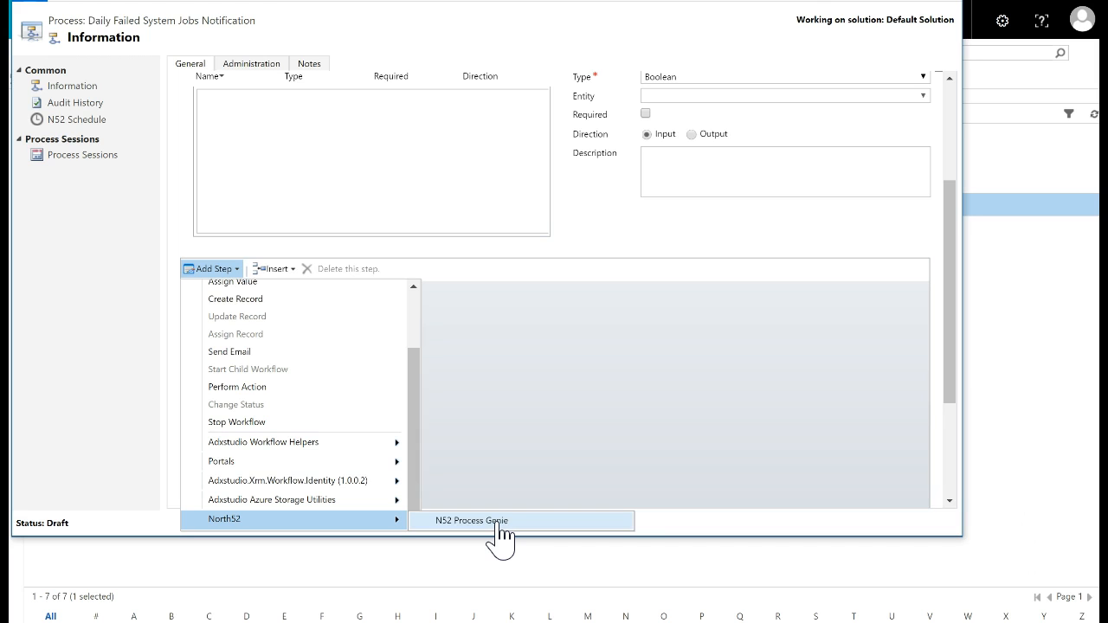
{"action": "left_click", "coordinate": [500, 523]}
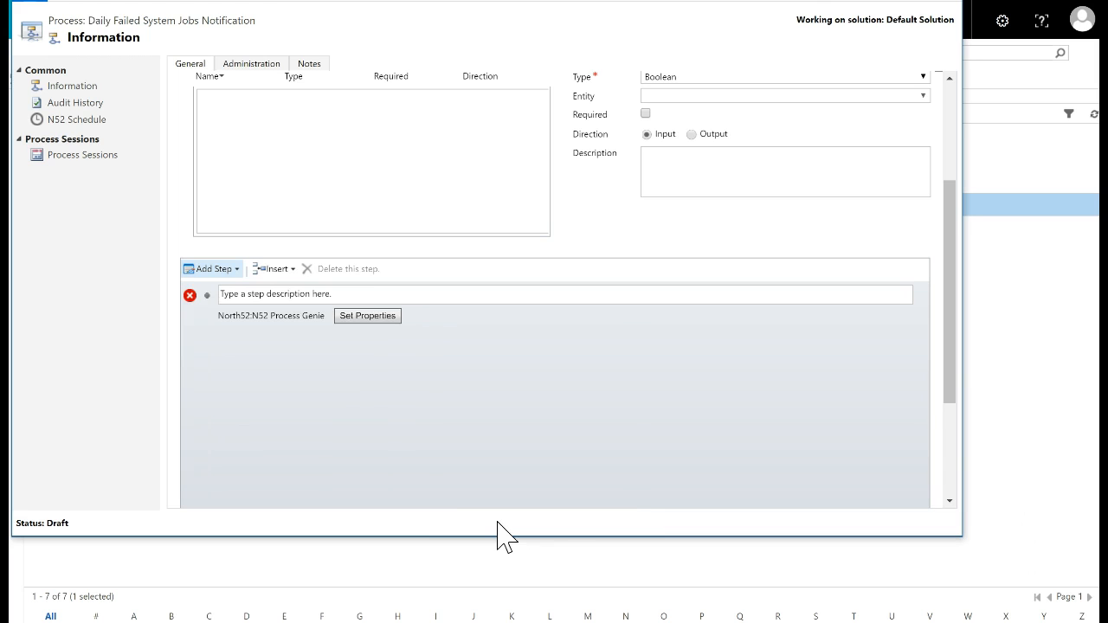
{"action": "left_click", "coordinate": [356, 294]}
{"action": "type", "text": "Generate HTML Table"}
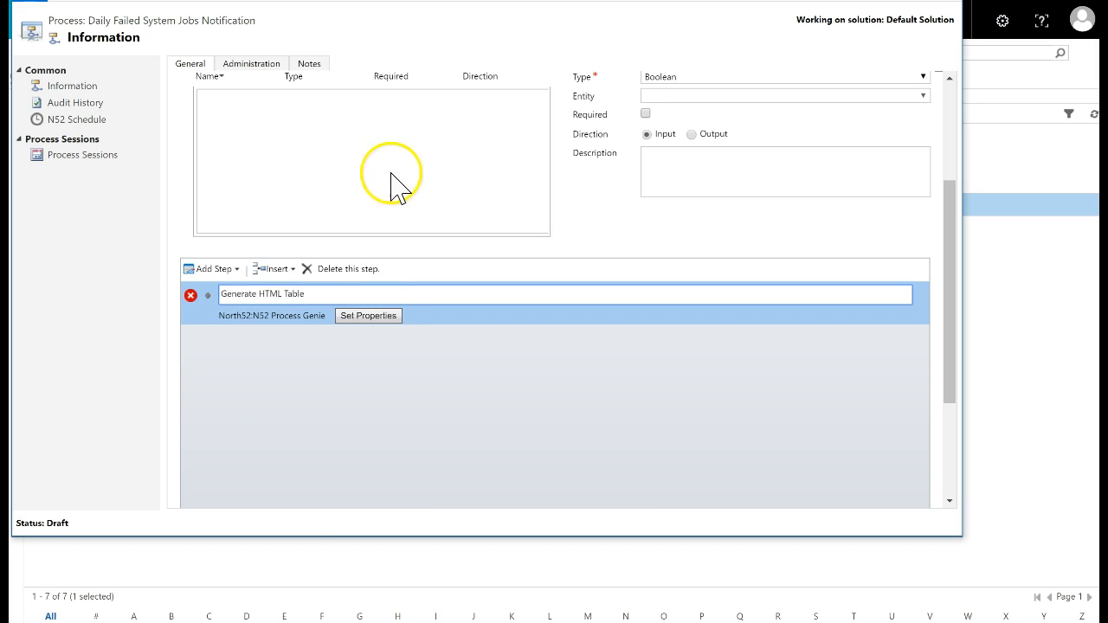
Set the step's Formula ShortCode to tWn and save its properties
{"action": "left_click", "coordinate": [371, 316]}
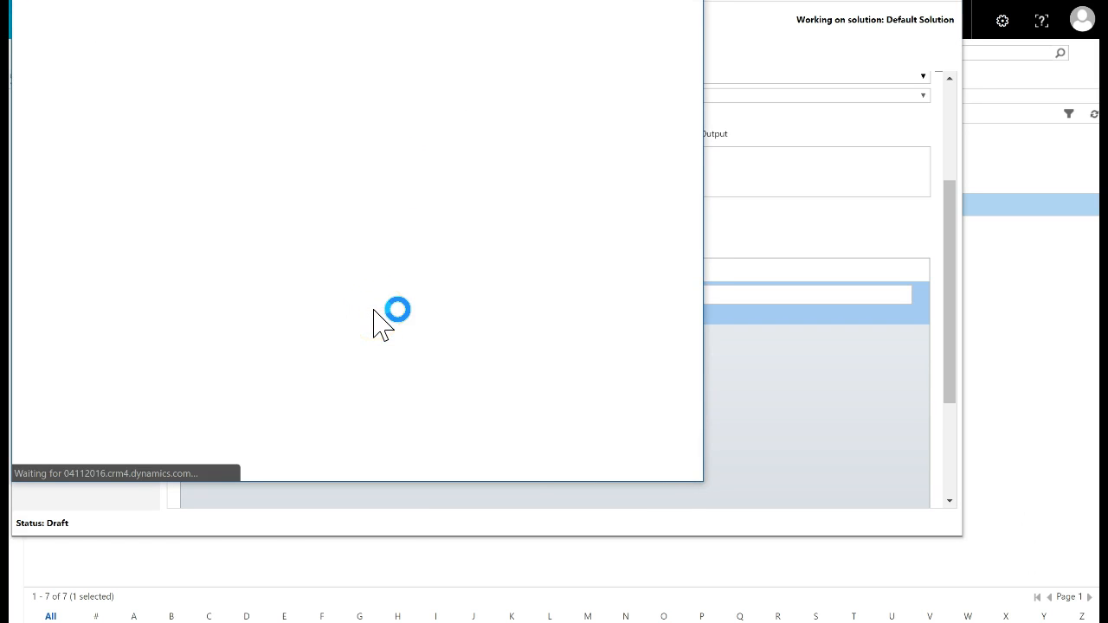
{"action": "left_click", "coordinate": [419, 86]}
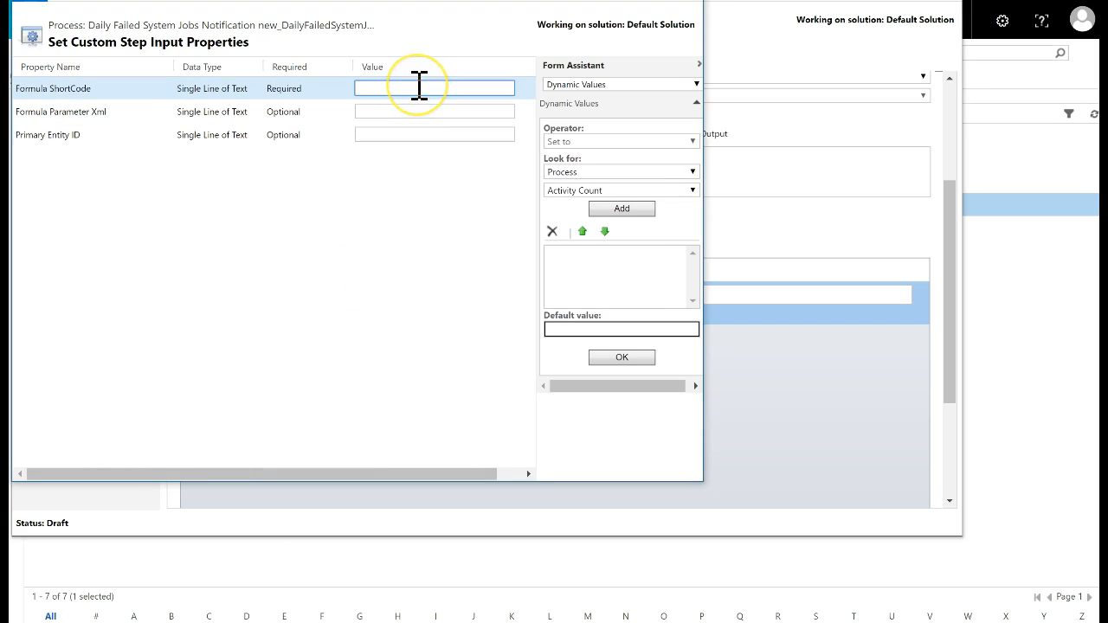
{"action": "type", "text": "tWn"}
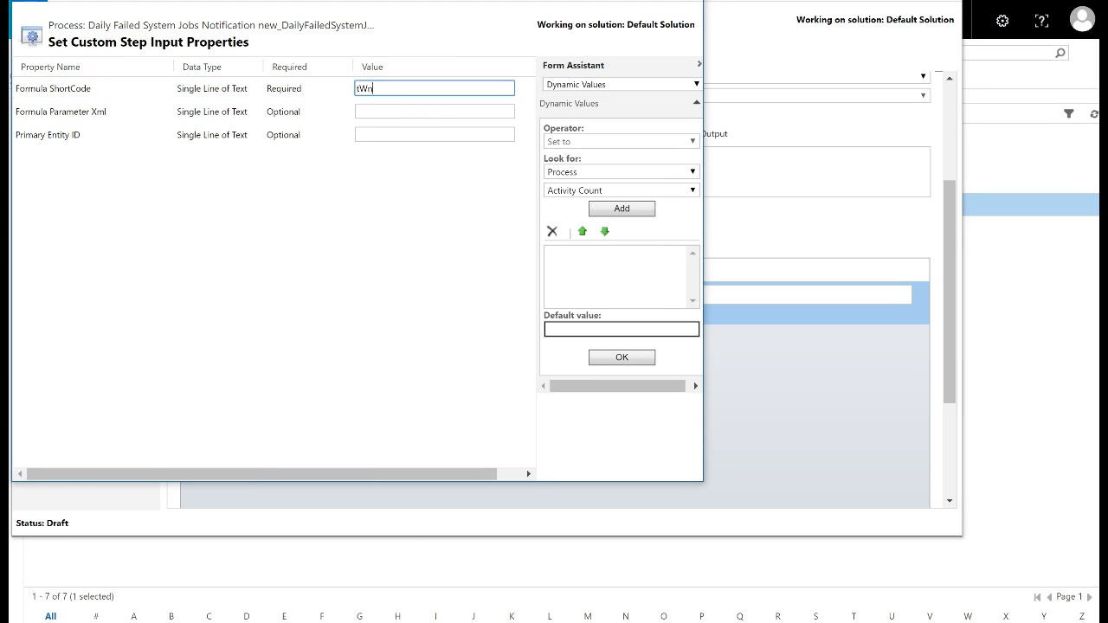
{"action": "left_click", "coordinate": [52, 1]}
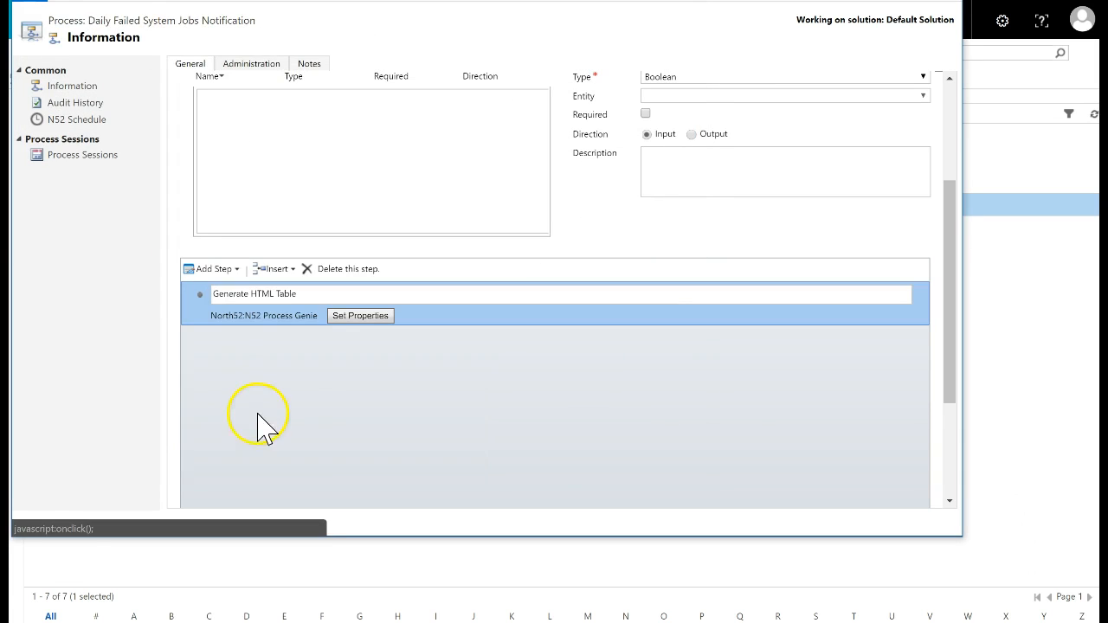
{"action": "left_click", "coordinate": [237, 270]}
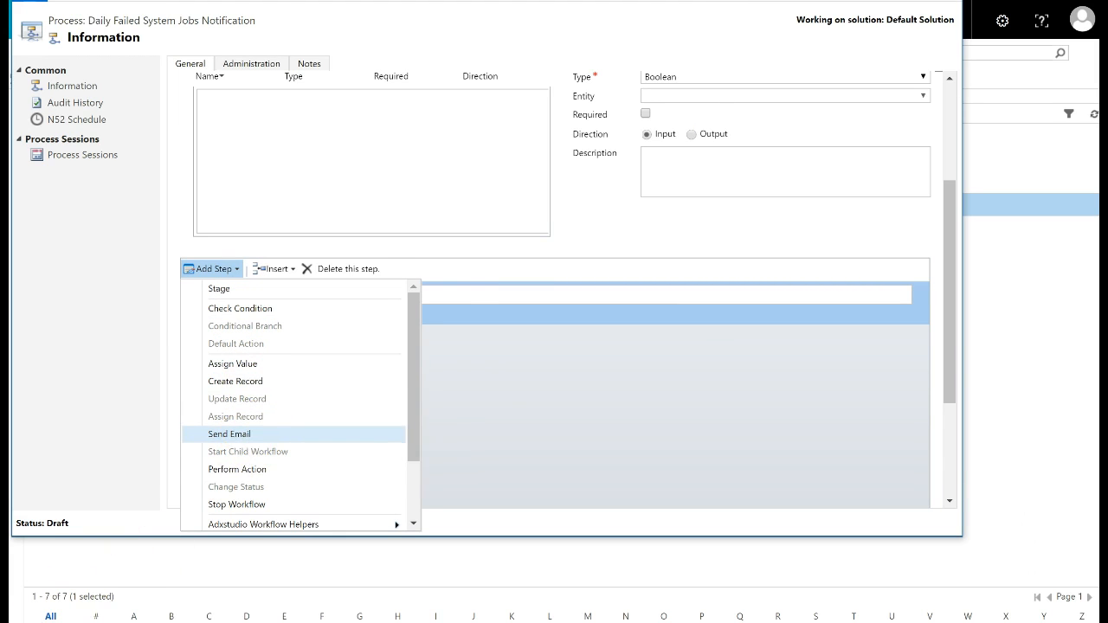
Add a Send Email step and set its sender and recipient to the matching user records
{"action": "left_click", "coordinate": [230, 434]}
{"action": "left_click", "coordinate": [430, 364]}
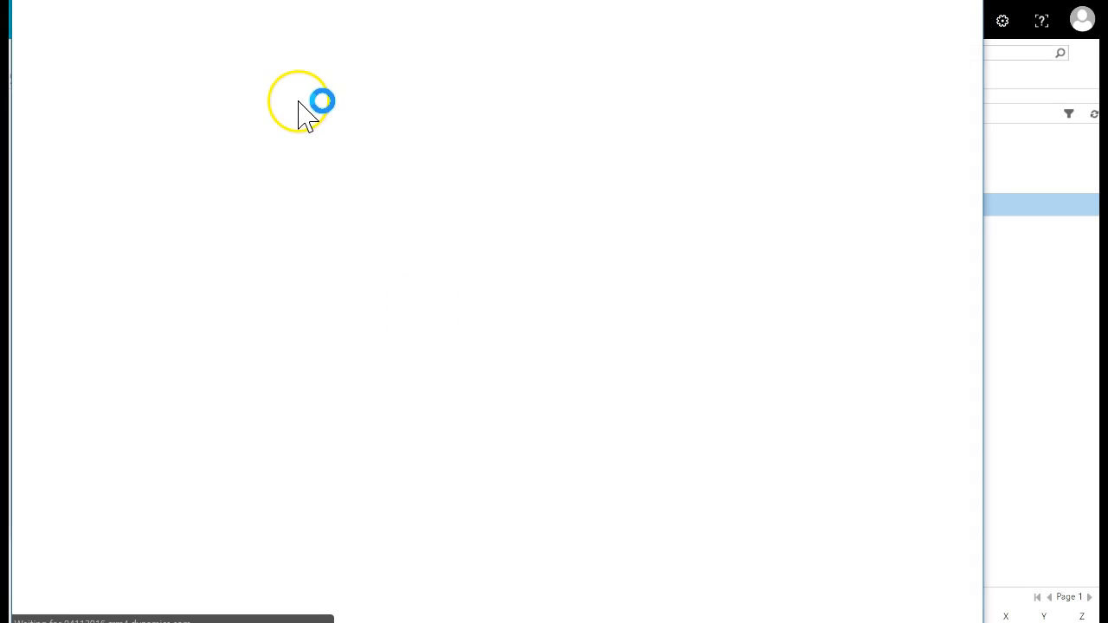
{"action": "type", "text": "patrick mcin"}
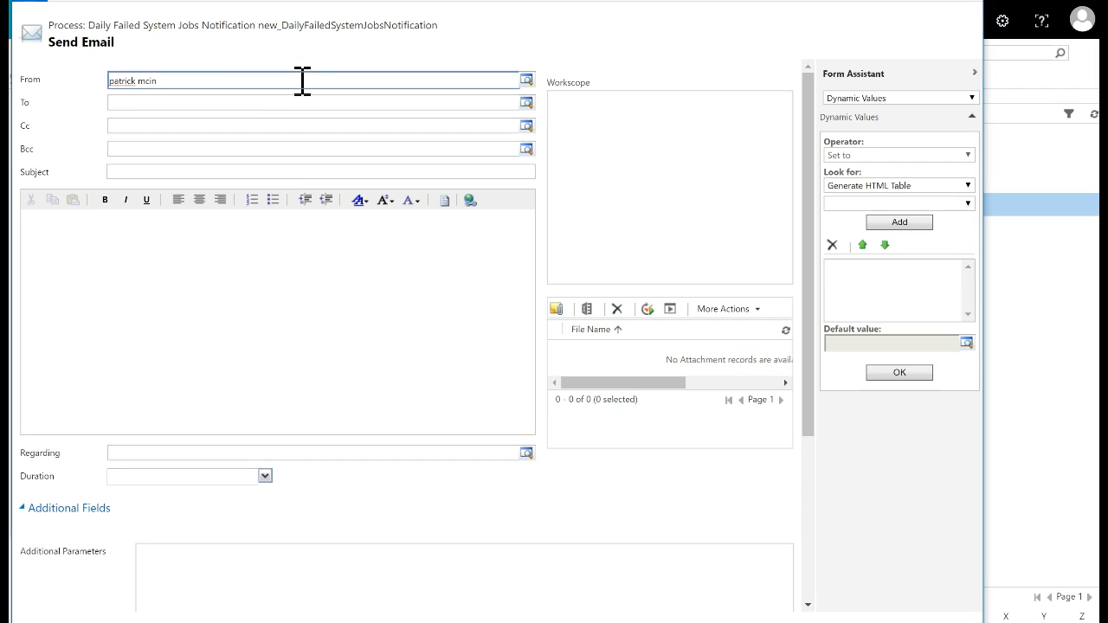
{"action": "key", "text": "Tab"}
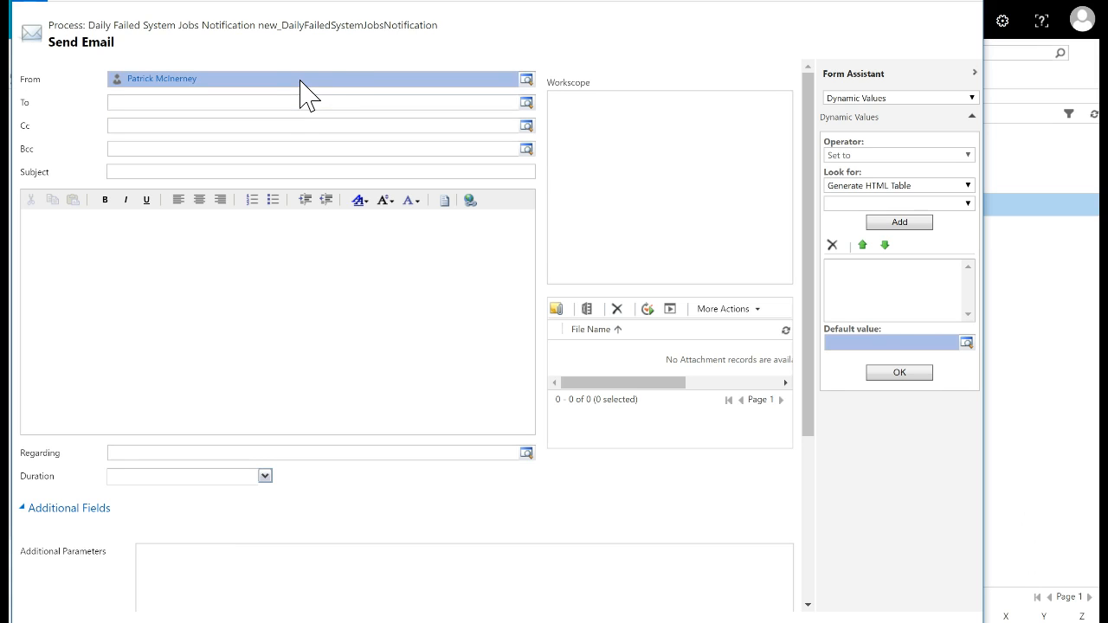
{"action": "left_click", "coordinate": [310, 104]}
{"action": "type", "text": "Patrick"}
{"action": "key", "text": "BackSpace"}
{"action": "key", "text": "BackSpace"}
{"action": "key", "text": "BackSpace"}
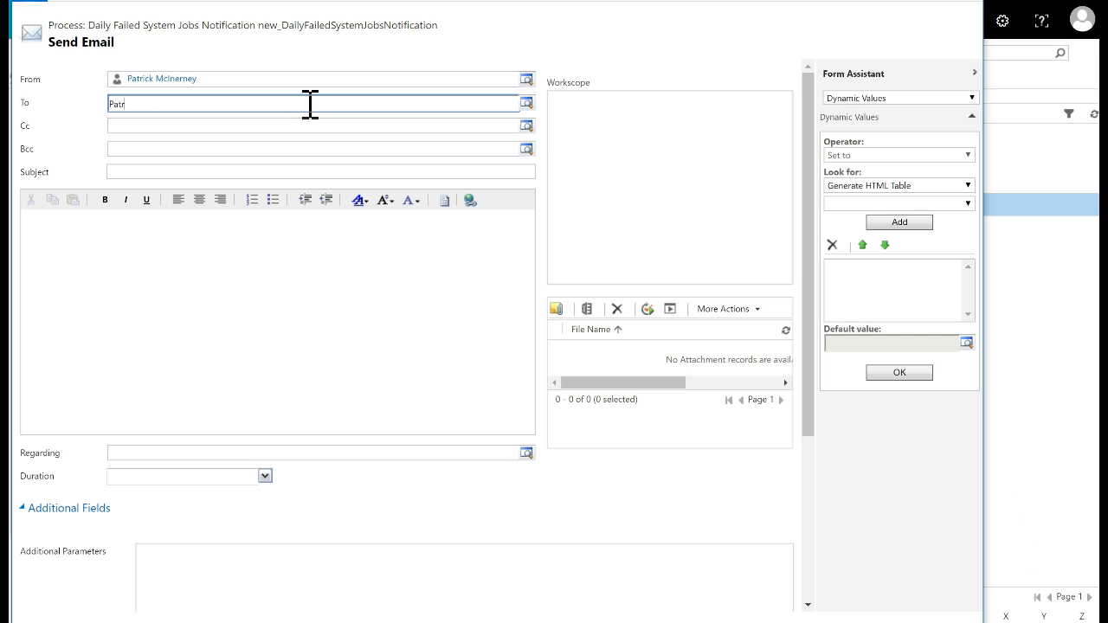
{"action": "type", "text": "c"}
{"action": "key", "text": "BackSpace"}
{"action": "key", "text": "BackSpace"}
{"action": "type", "text": "ick TestAdmin"}
{"action": "key", "text": "Tab"}
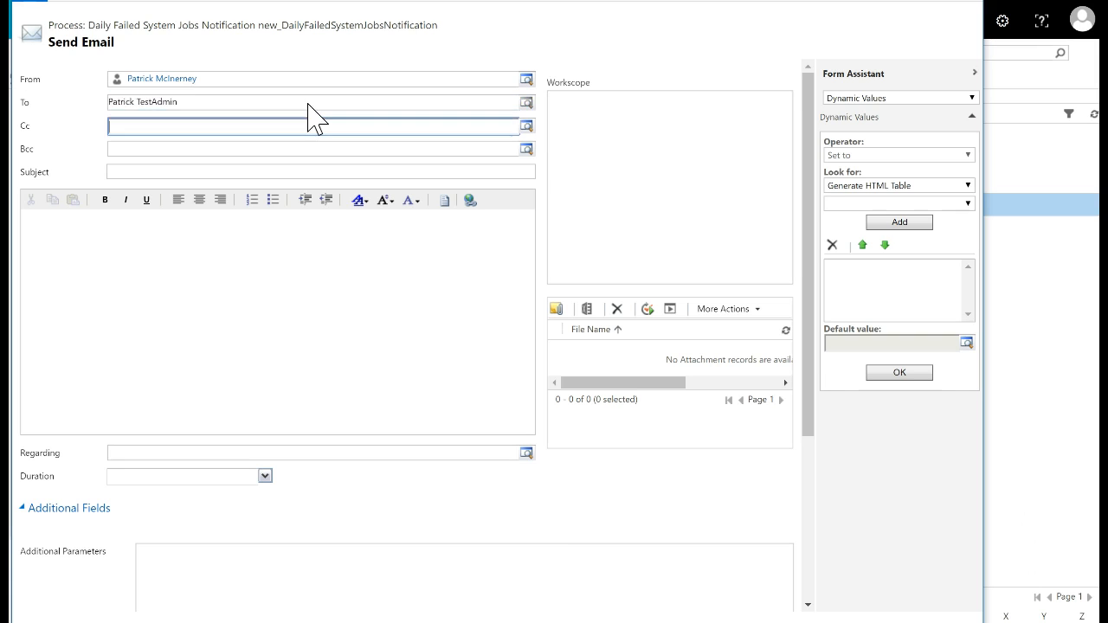
Set the subject to 'List of Failed Jobs' and write a body that embeds the Generate HTML Table result
{"action": "left_click", "coordinate": [178, 171]}
{"action": "type", "text": "List of Failed Jobs"}
{"action": "left_click", "coordinate": [158, 238]}
{"action": "type", "text": "This is a list of t"}
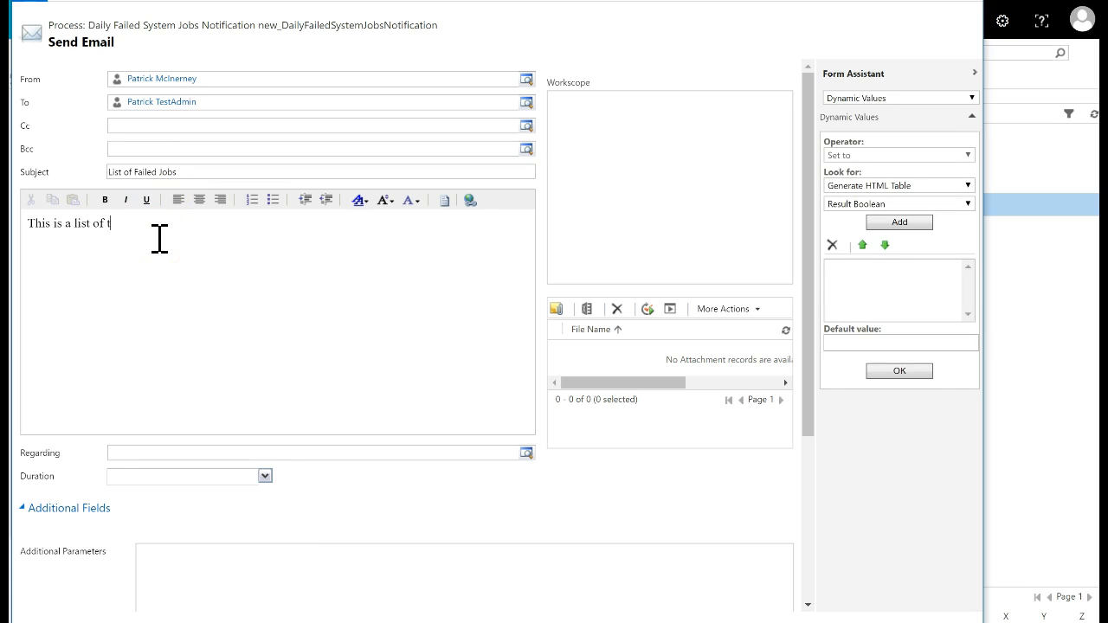
{"action": "type", "text": "he failed jobs from yesterday:"}
{"action": "left_click", "coordinate": [954, 206]}
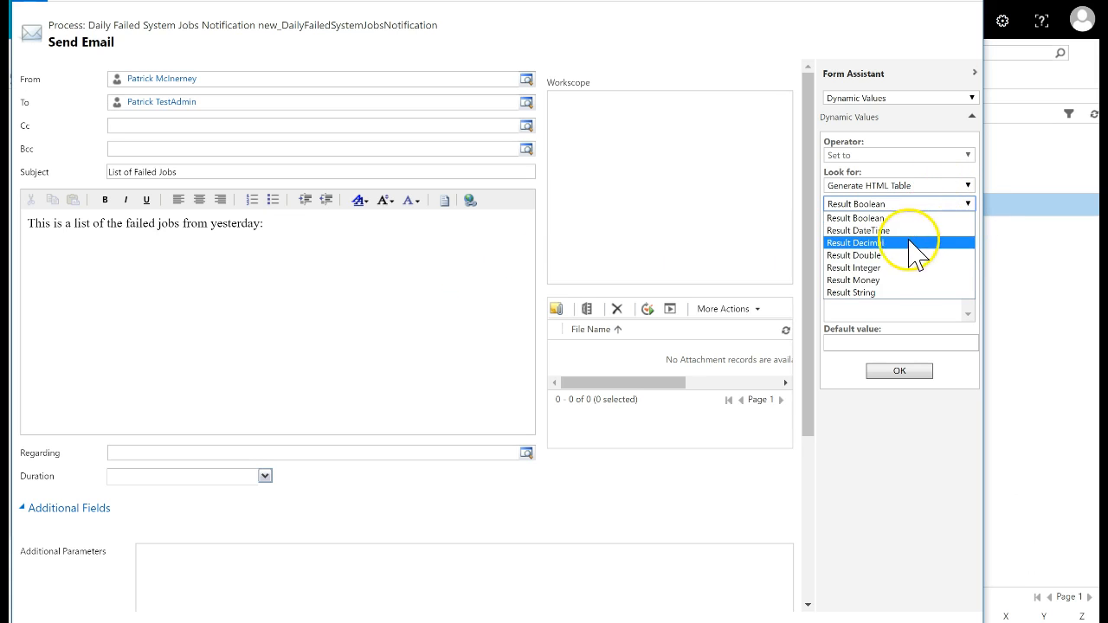
{"action": "left_click", "coordinate": [894, 292]}
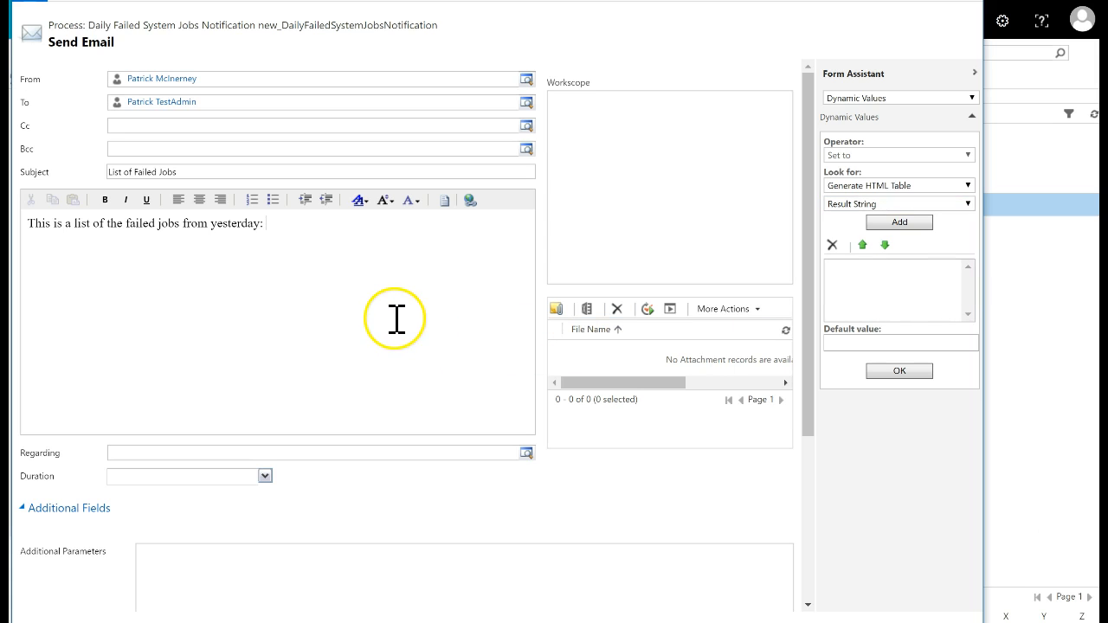
{"action": "left_click", "coordinate": [900, 222]}
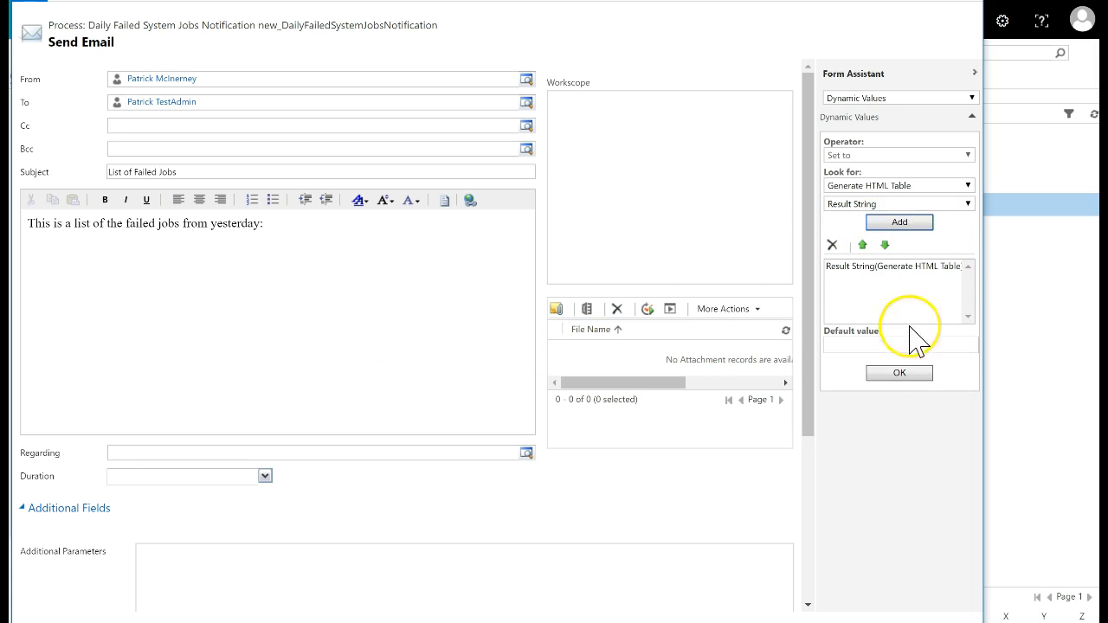
{"action": "left_click", "coordinate": [900, 373]}
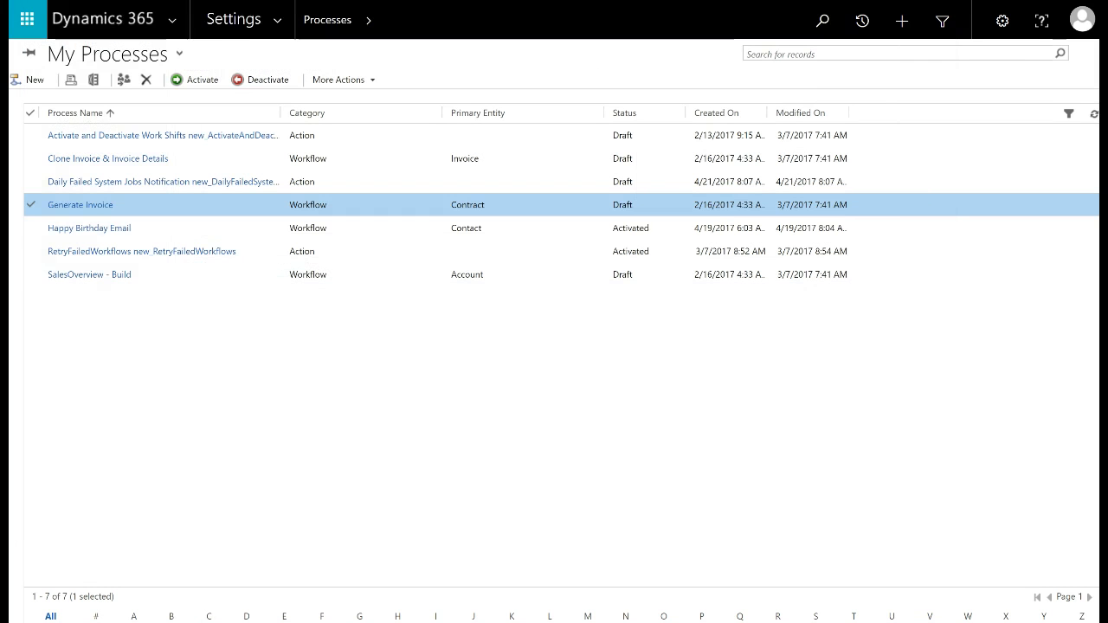
Activate only the Daily Failed System Jobs Notification process, then go to the N52 Schedule records
{"action": "left_click", "coordinate": [157, 208]}
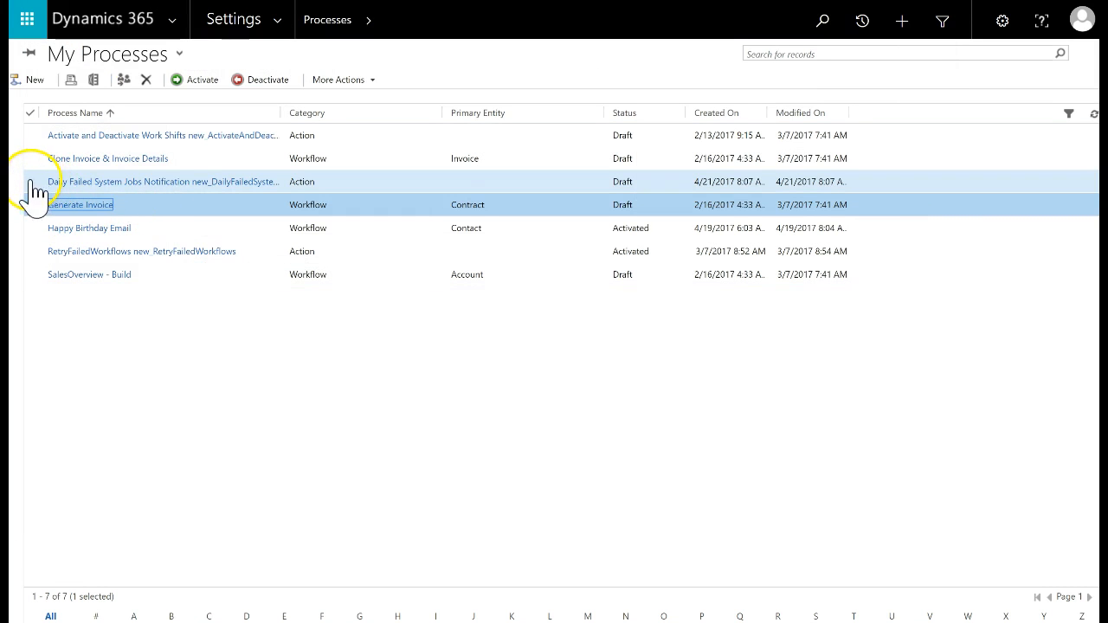
{"action": "left_click", "coordinate": [30, 182]}
{"action": "left_click", "coordinate": [30, 204]}
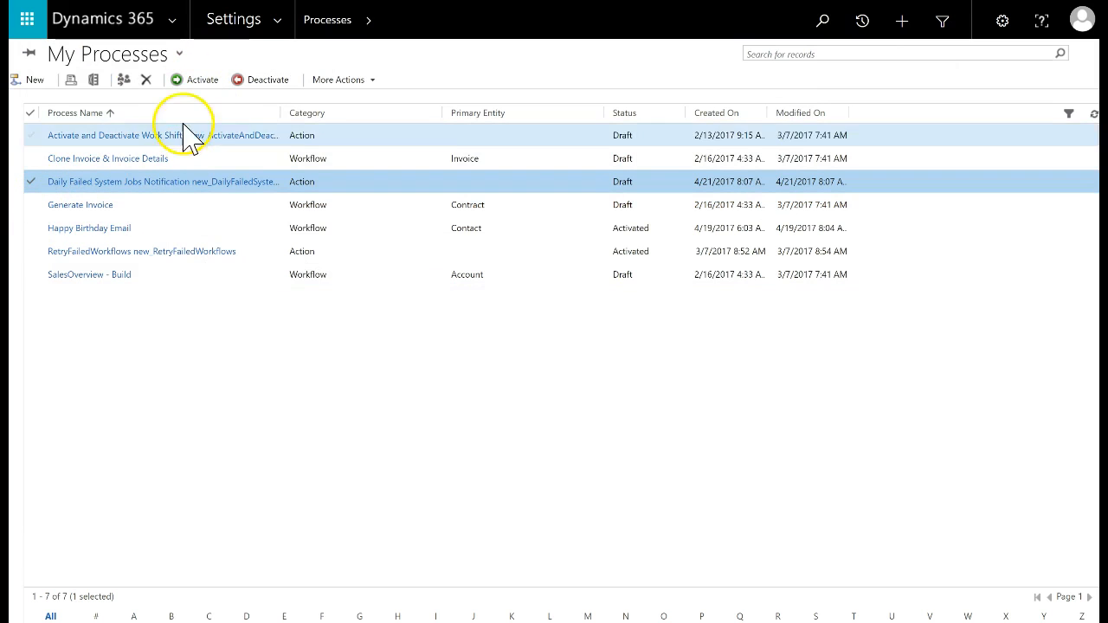
{"action": "left_click", "coordinate": [199, 79]}
{"action": "left_click", "coordinate": [651, 396]}
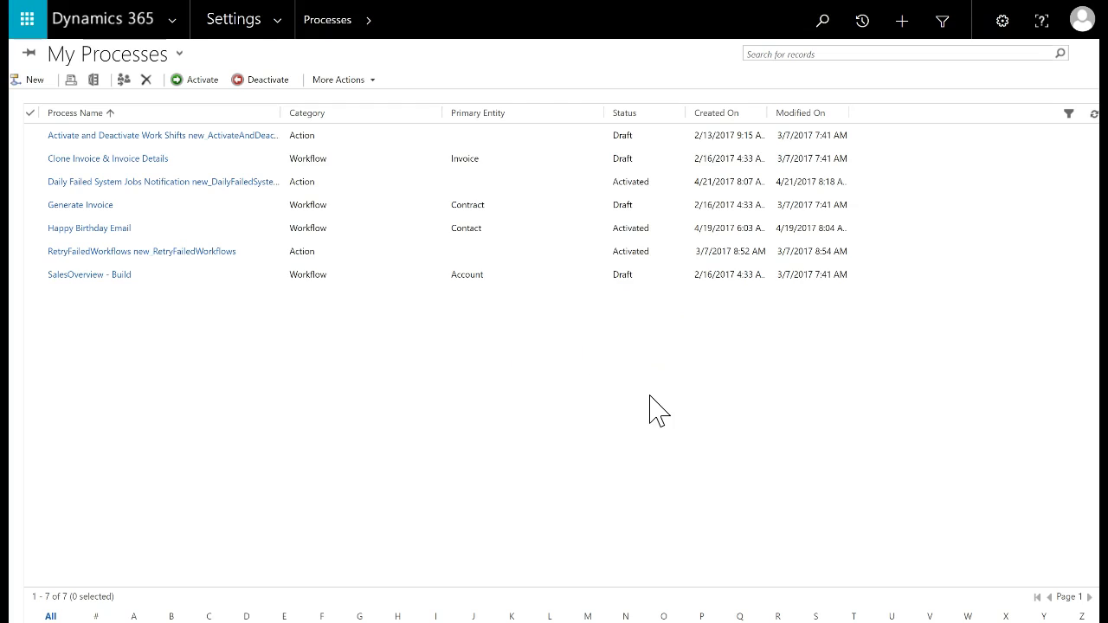
{"action": "left_click", "coordinate": [277, 22]}
{"action": "left_click", "coordinate": [90, 233]}
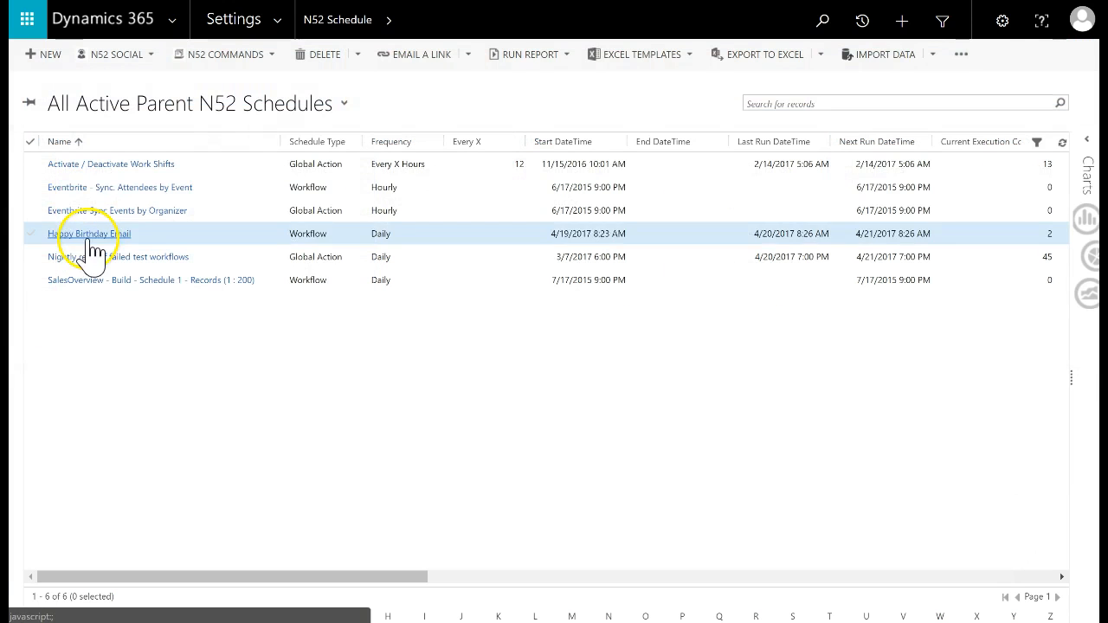
Create a new N52 schedule named 'Failed System Jobs Notification' with Daily frequency
{"action": "left_click", "coordinate": [50, 54]}
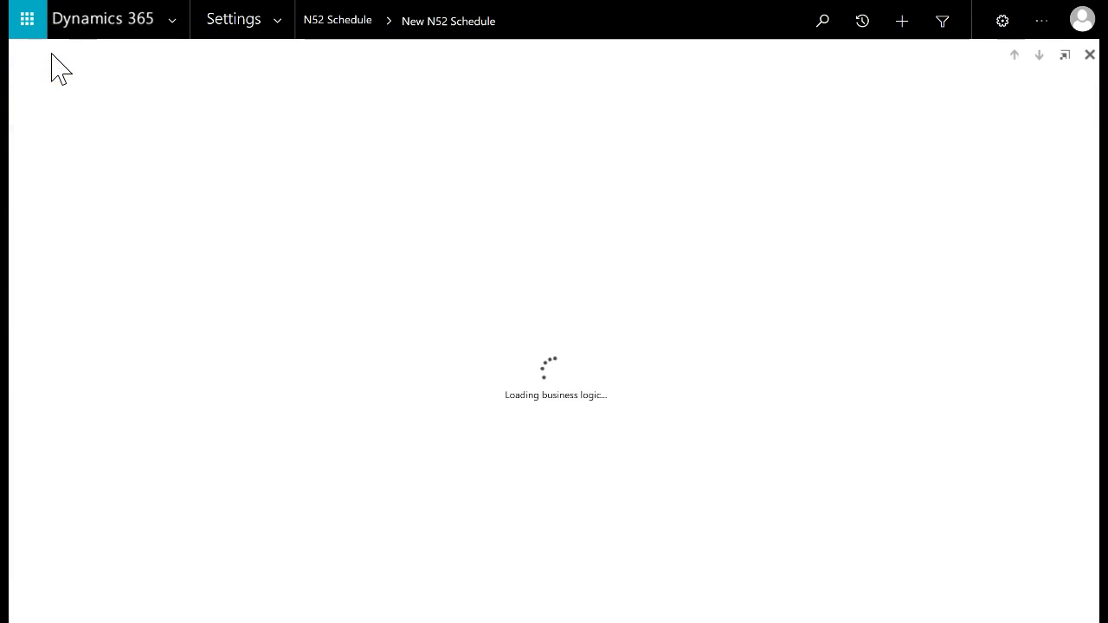
{"action": "left_click", "coordinate": [198, 230]}
{"action": "type", "text": "Daily Fe"}
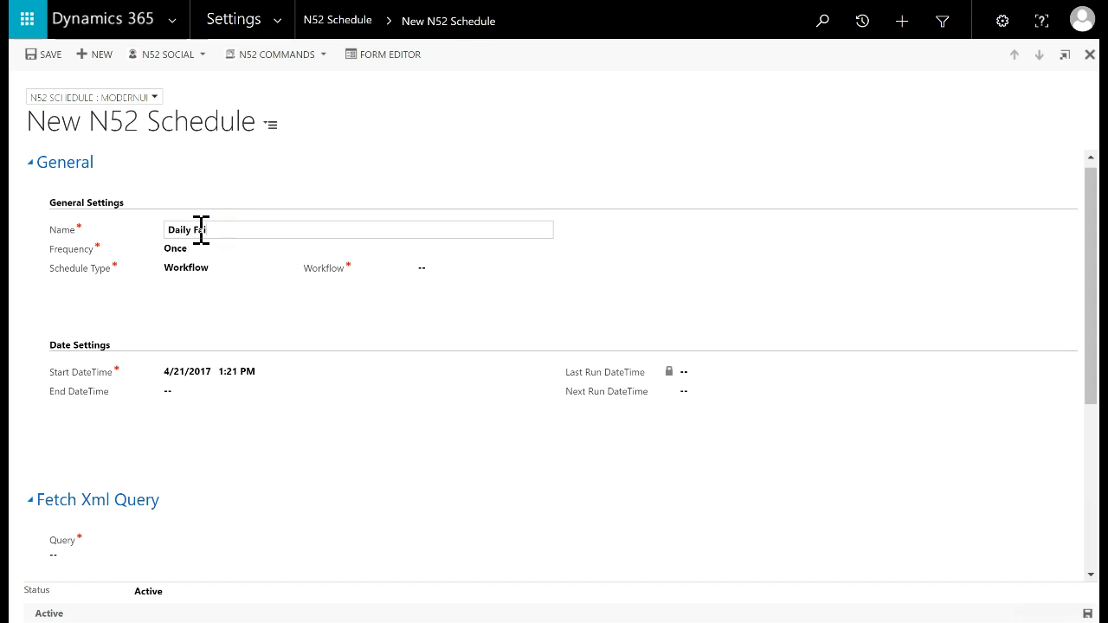
{"action": "type", "text": "ailed System Jobs Notification"}
{"action": "left_click_drag", "start_coordinate": [192, 231], "coordinate": [109, 213]}
{"action": "key", "text": "BackSpace"}
{"action": "left_click", "coordinate": [182, 258]}
{"action": "left_click", "coordinate": [184, 257]}
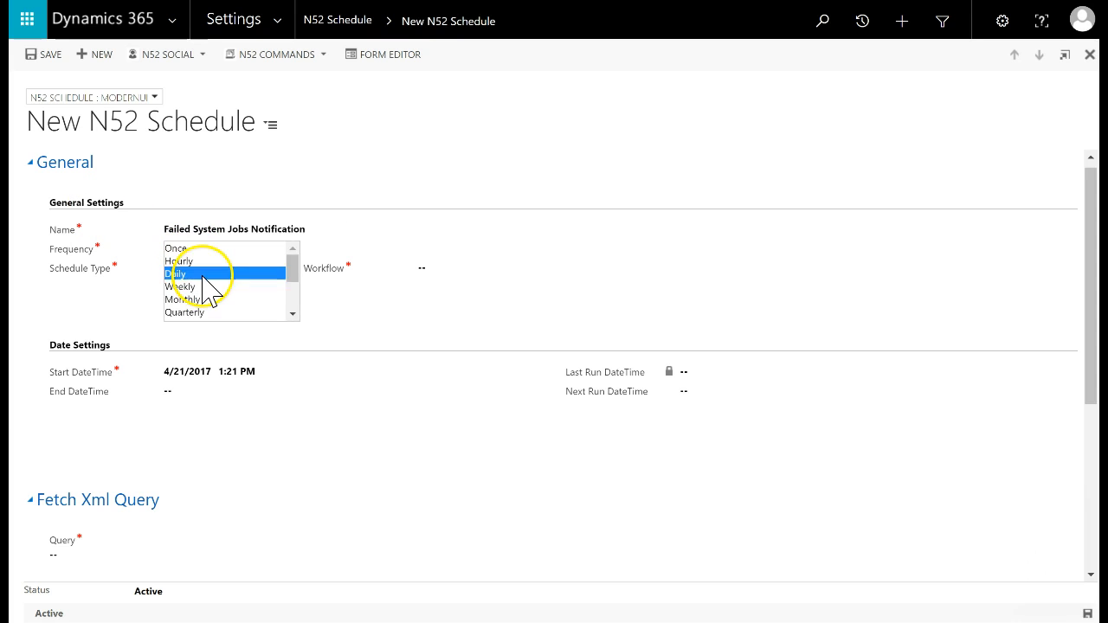
{"action": "left_click", "coordinate": [206, 274]}
Set the schedule type to Global Action and the workflow to the Daily Failed action
{"action": "left_click", "coordinate": [444, 270]}
{"action": "type", "text": "Failed"}
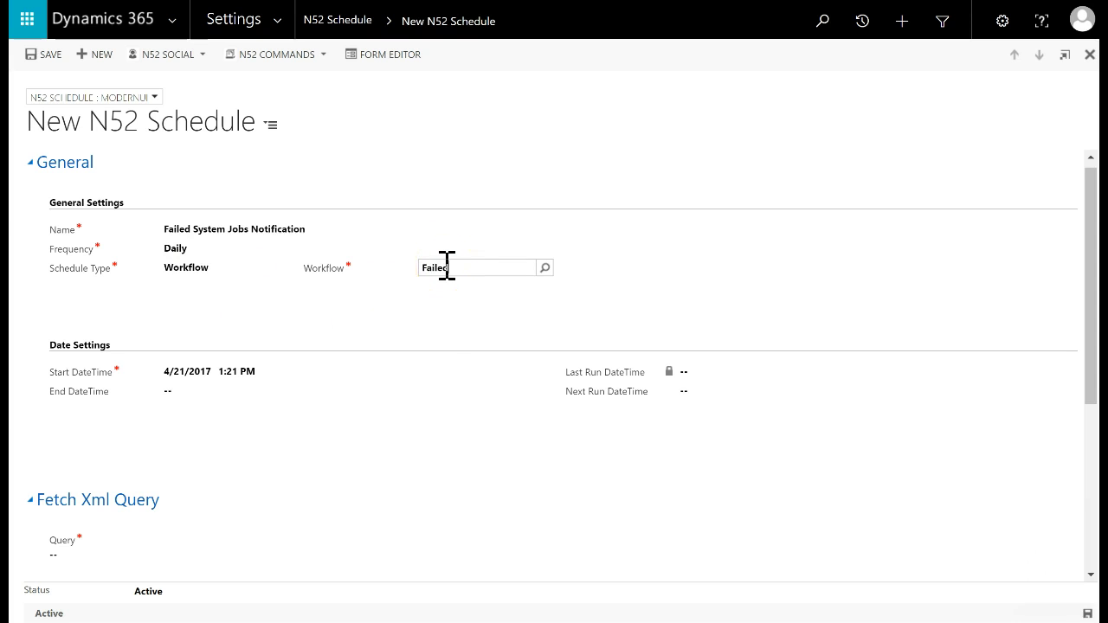
{"action": "key", "text": "Tab"}
{"action": "left_click", "coordinate": [256, 275]}
{"action": "left_click", "coordinate": [251, 279]}
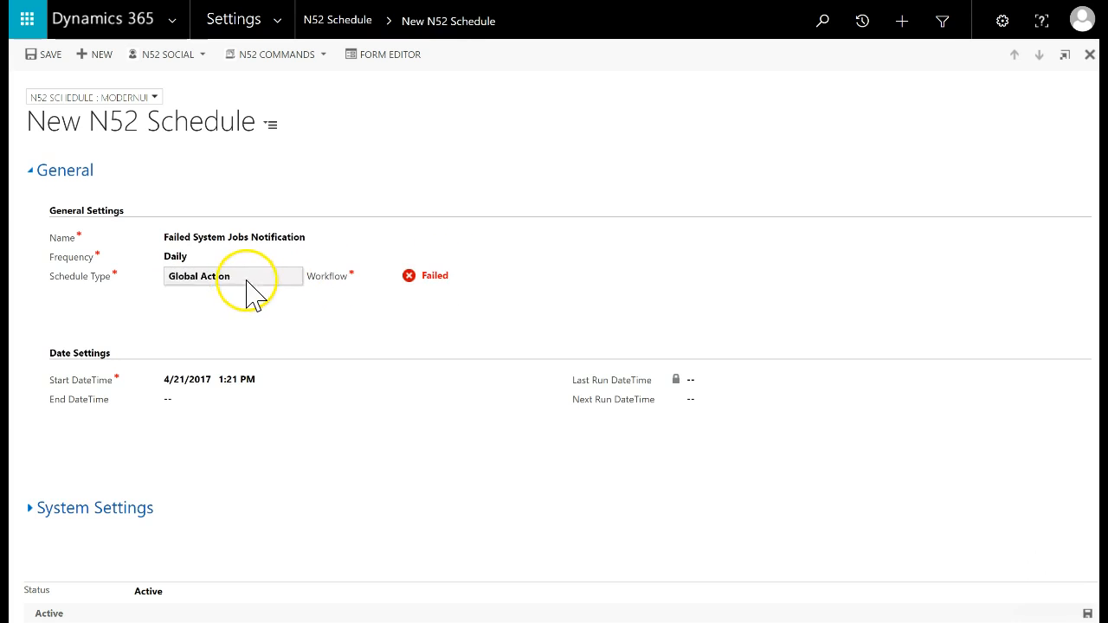
{"action": "left_click", "coordinate": [482, 279]}
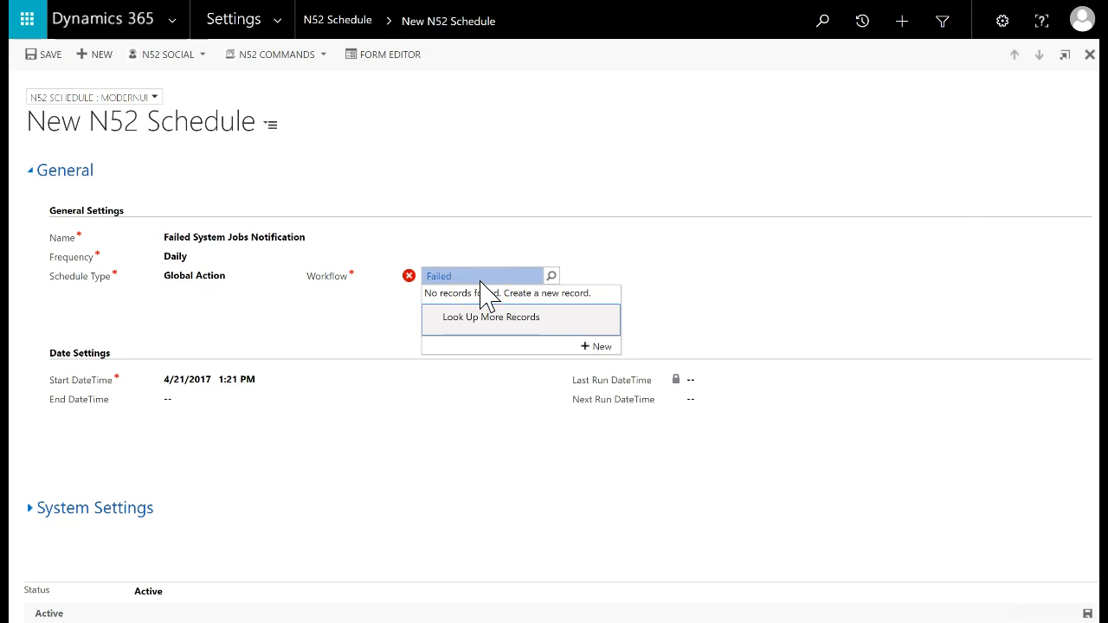
{"action": "left_click", "coordinate": [484, 281]}
{"action": "left_click", "coordinate": [487, 280]}
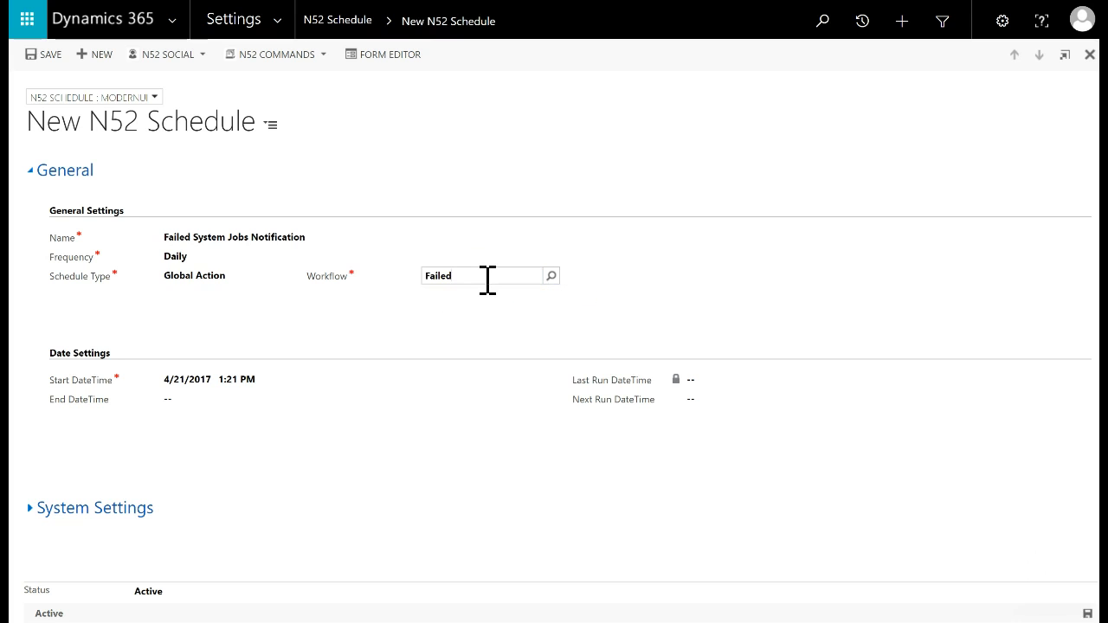
{"action": "key", "text": "BackSpace"}
{"action": "key", "text": "BackSpace"}
{"action": "key", "text": "BackSpace"}
{"action": "key", "text": "BackSpace"}
{"action": "key", "text": "BackSpace"}
{"action": "type", "text": "Daily"}
{"action": "key", "text": "Tab"}
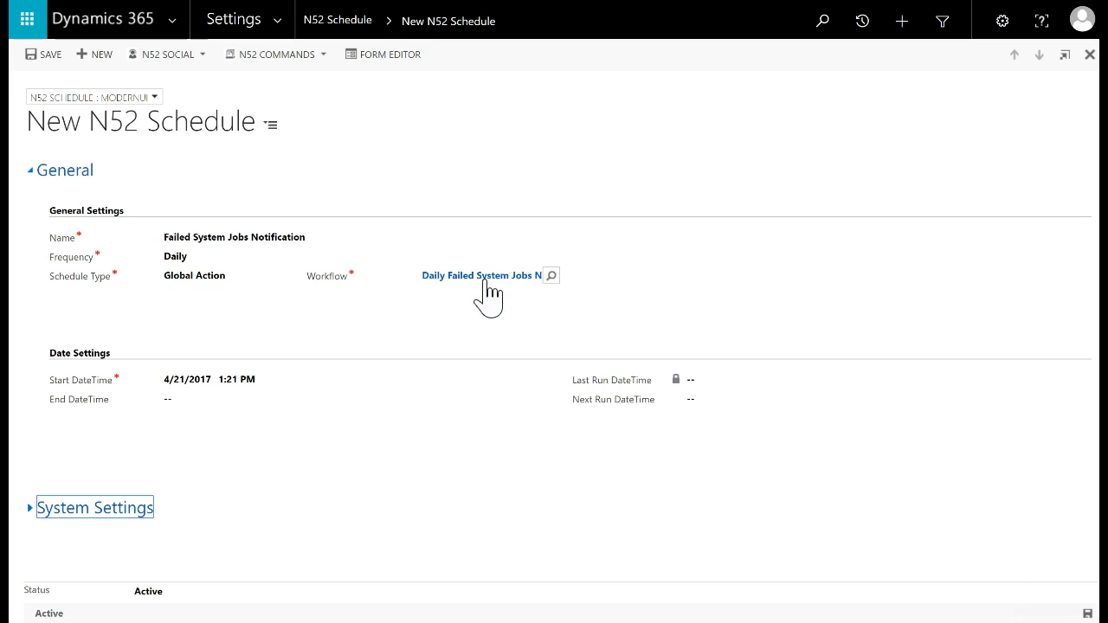
Set the start time to 11:00 PM, save the schedule, and start it
{"action": "left_click", "coordinate": [268, 377]}
{"action": "left_click", "coordinate": [560, 379]}
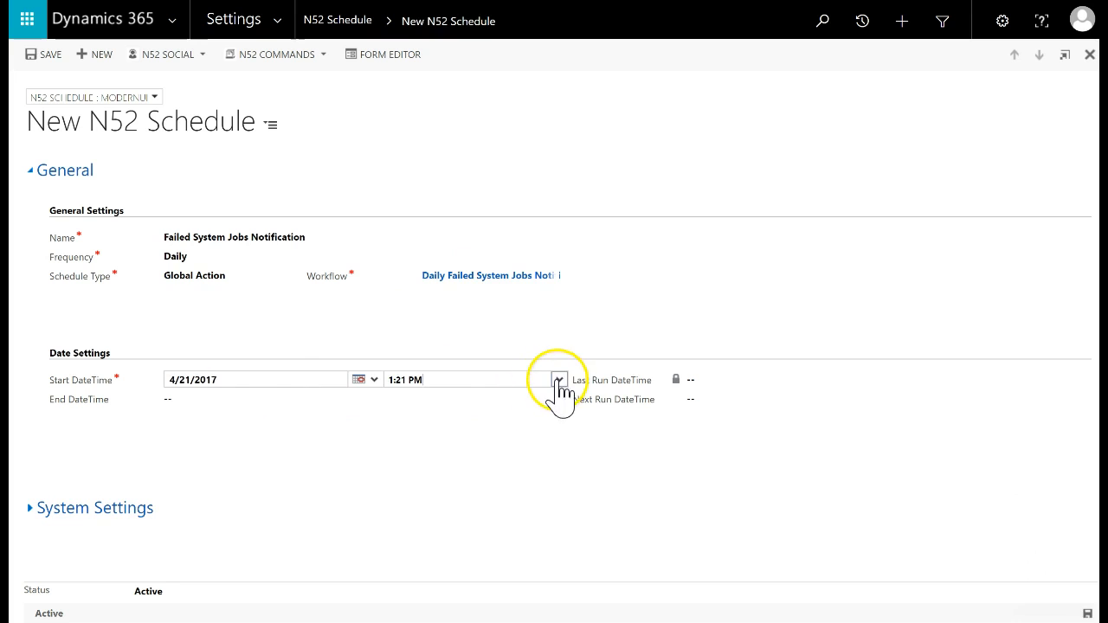
{"action": "left_click_drag", "start_coordinate": [560, 407], "coordinate": [565, 479]}
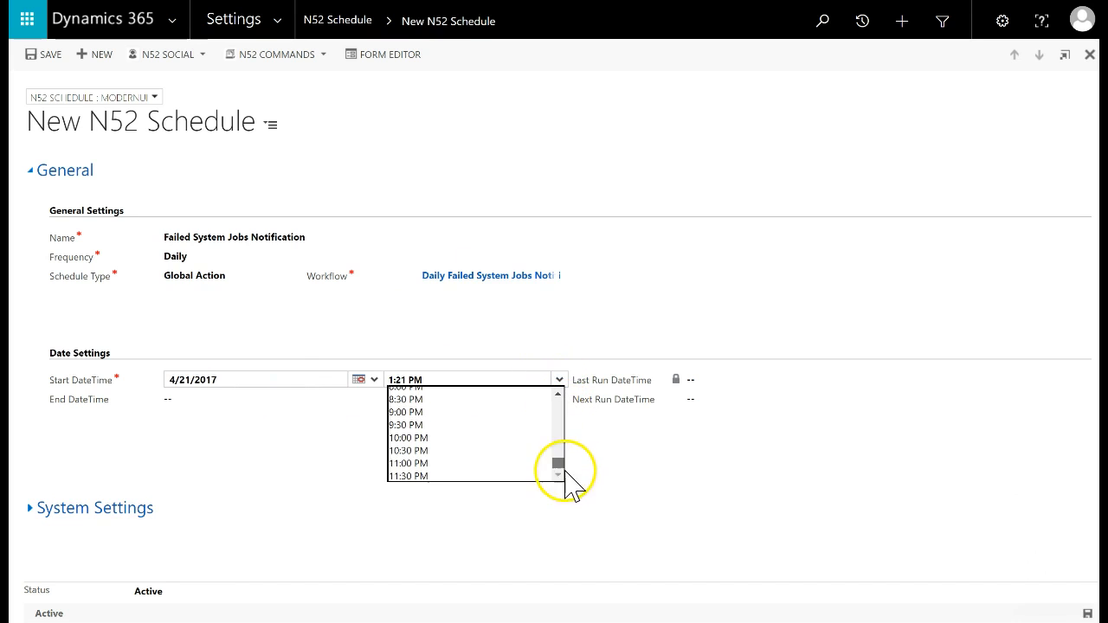
{"action": "left_click", "coordinate": [435, 463]}
{"action": "left_click", "coordinate": [1088, 614]}
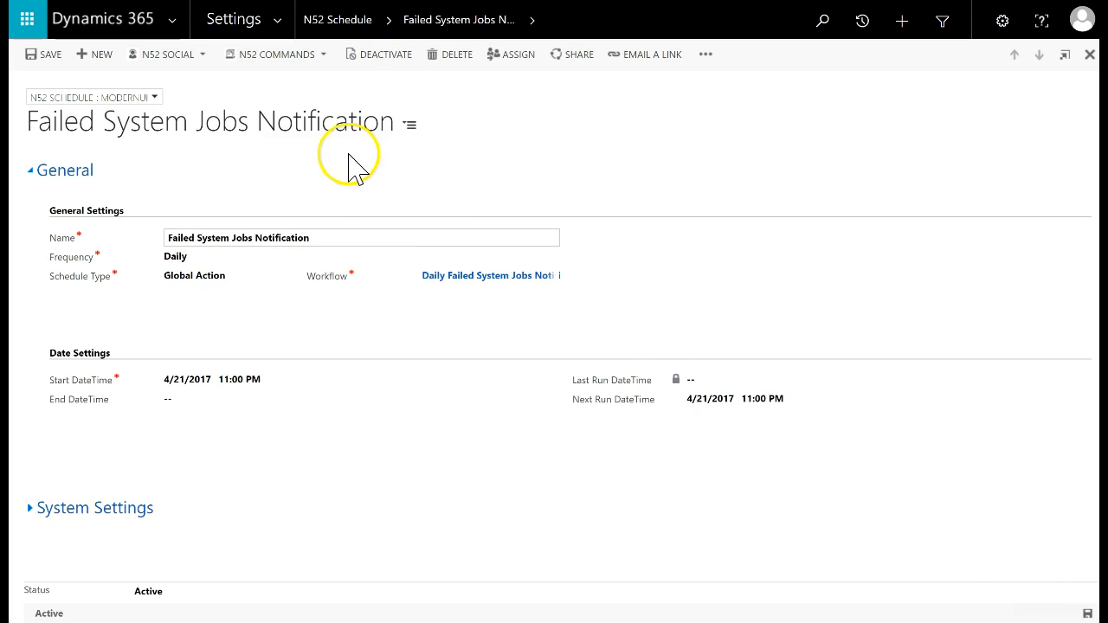
{"action": "left_click", "coordinate": [295, 61]}
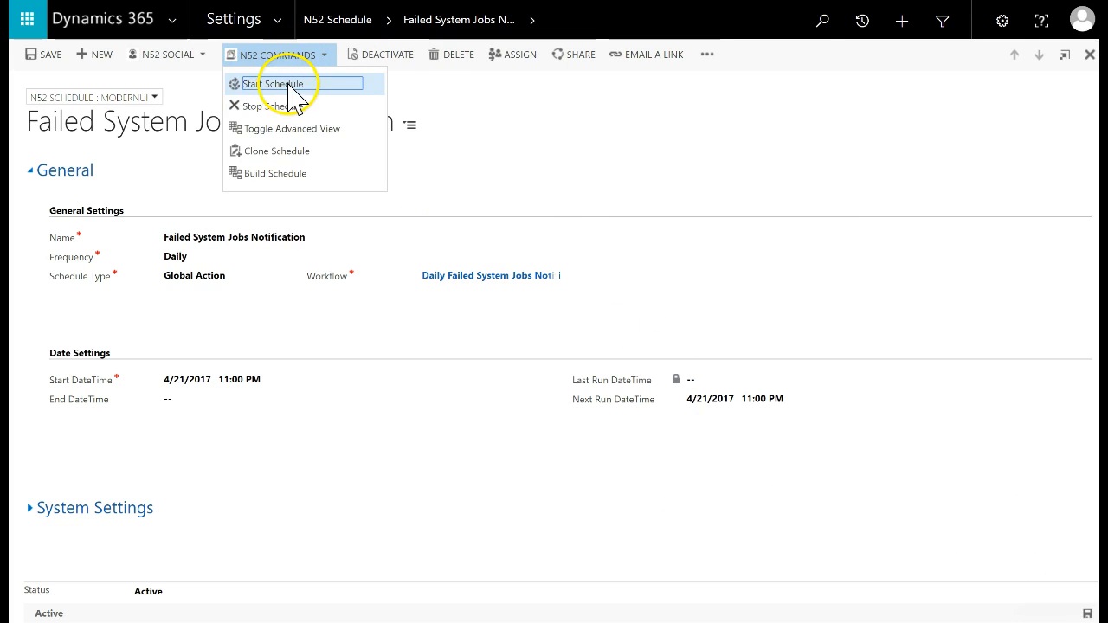
{"action": "left_click", "coordinate": [291, 85]}
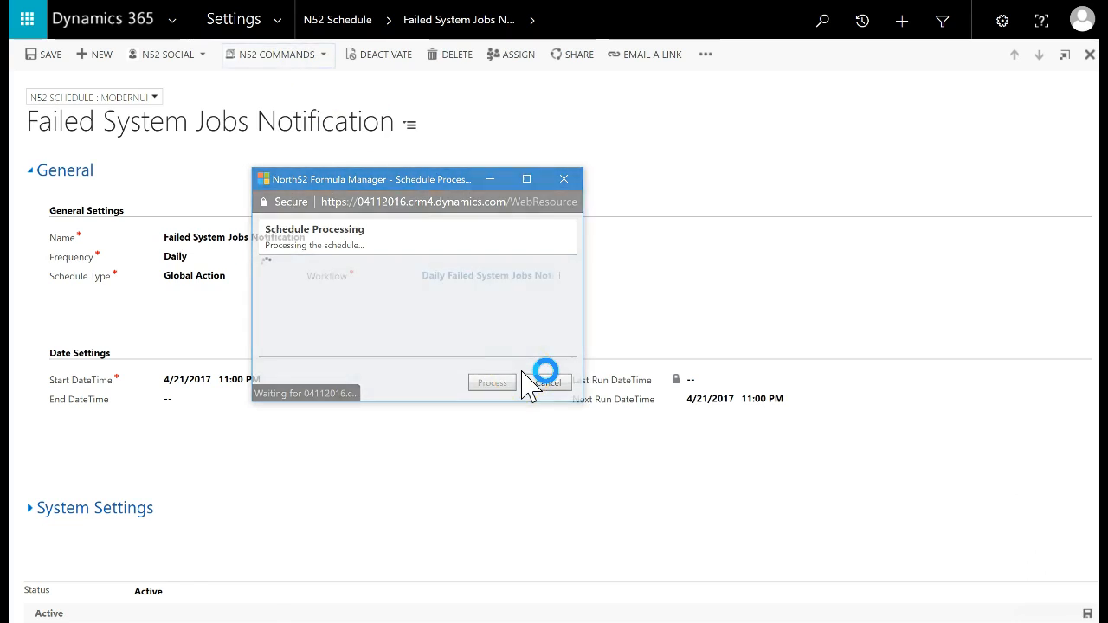